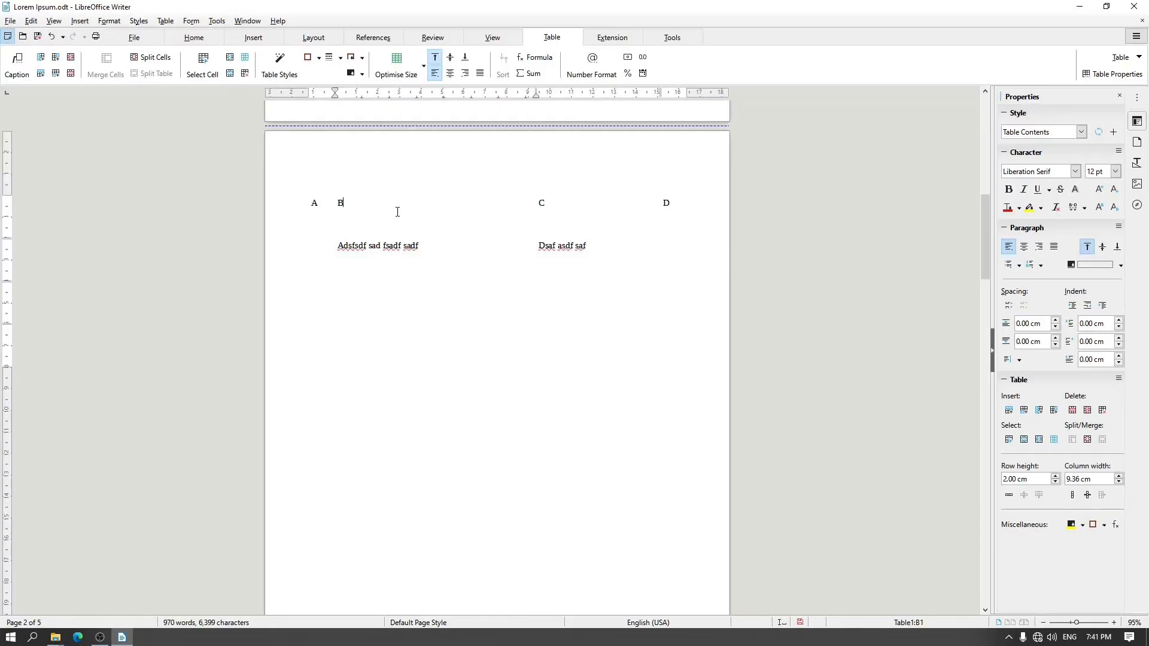
Apply the Box List Green AutoFormat style to the table, and undo it
click(279, 66)
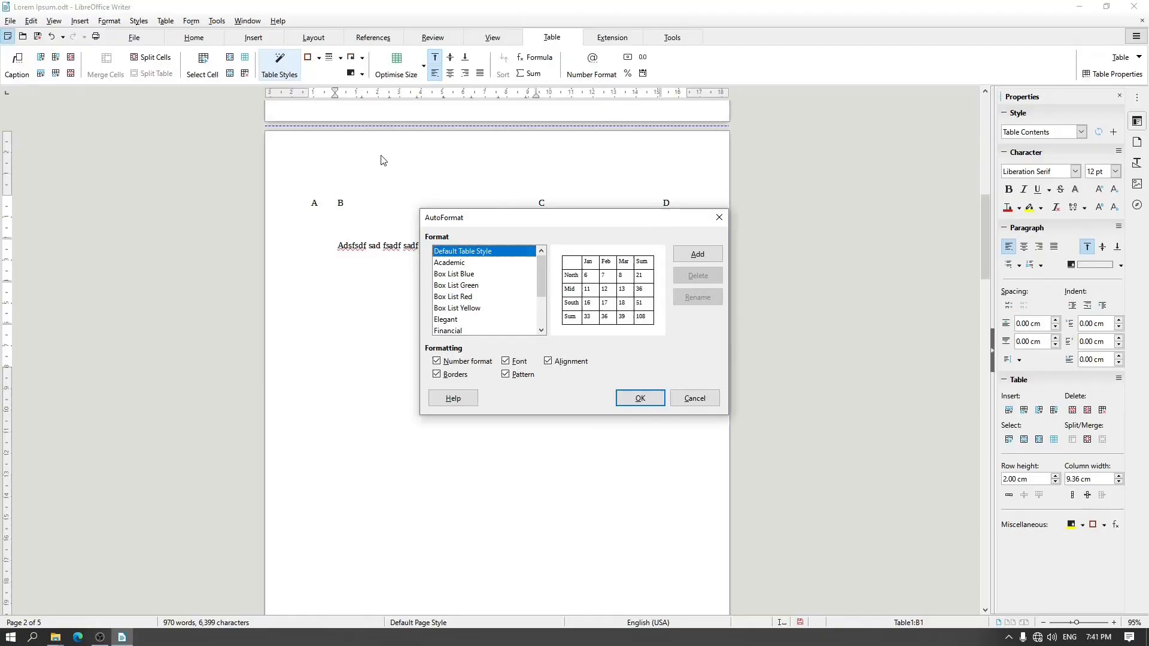
click(464, 286)
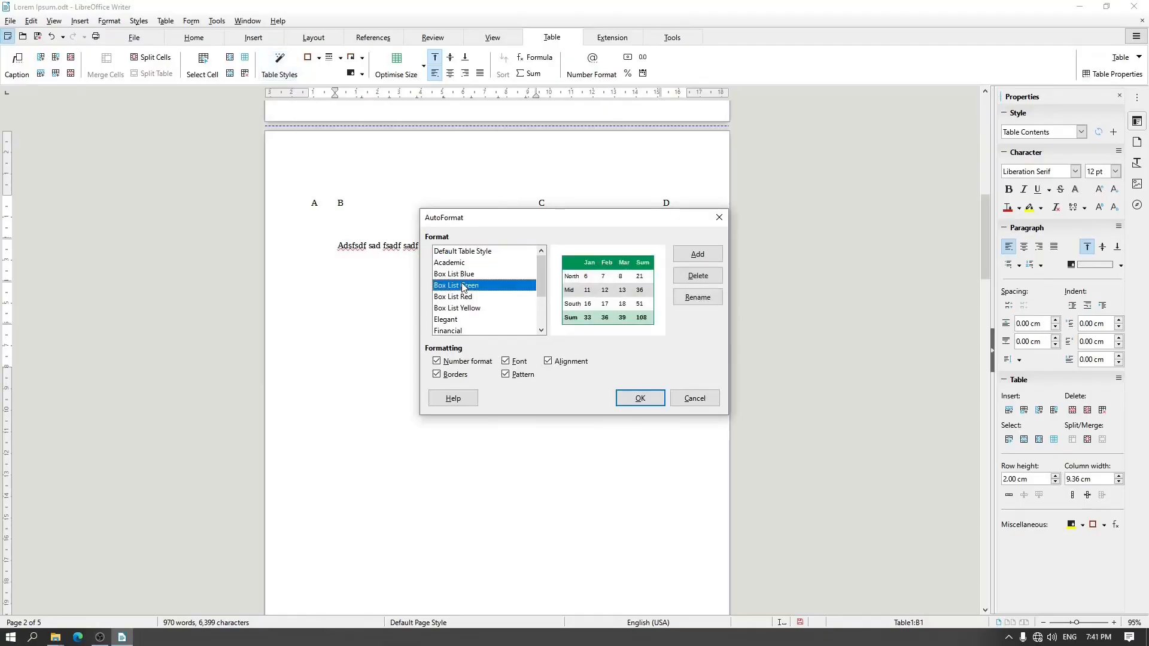
click(629, 392)
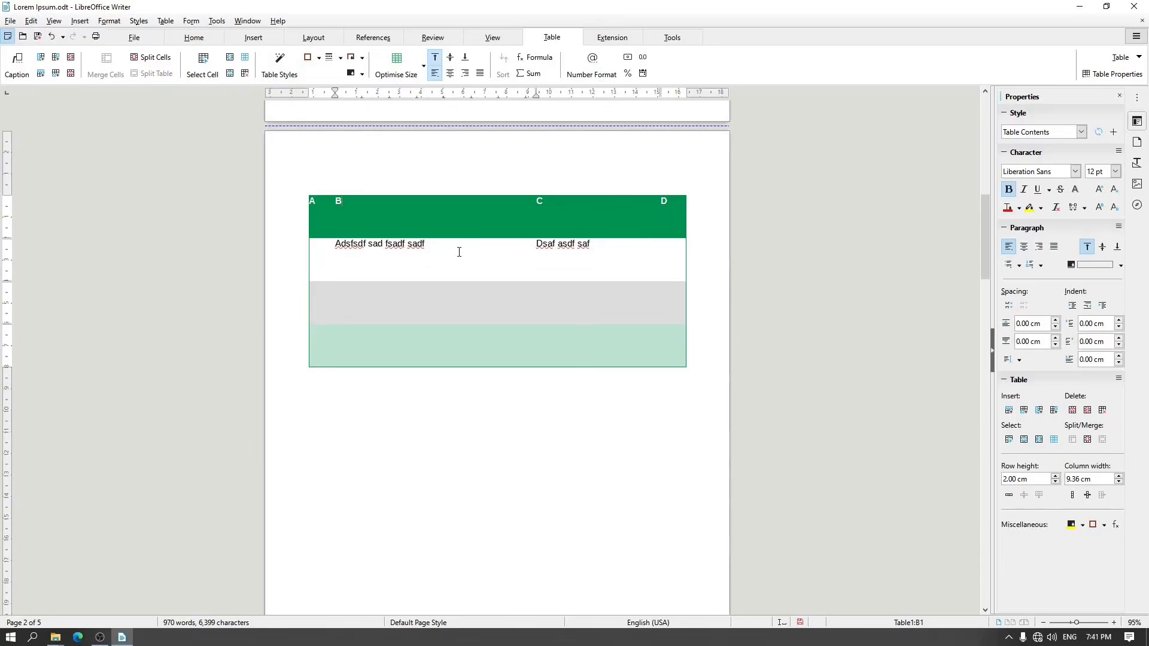
key(ctrl+z)
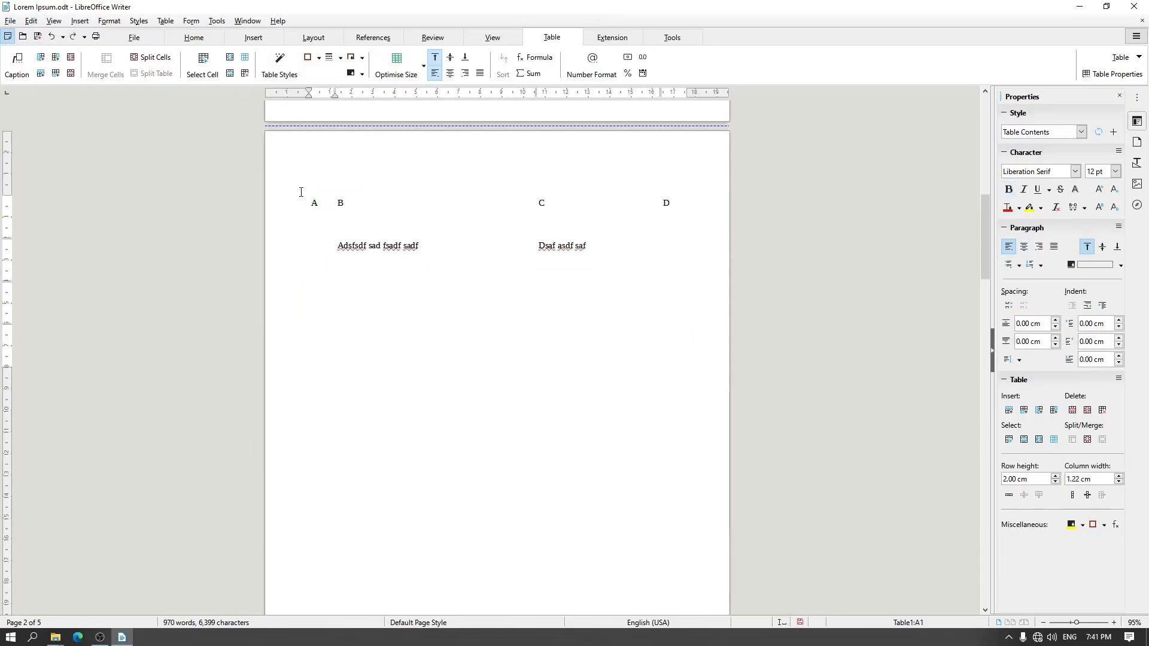
Try the horizontal-lines-only border preset on the table's first two rows, and undo it
click(311, 64)
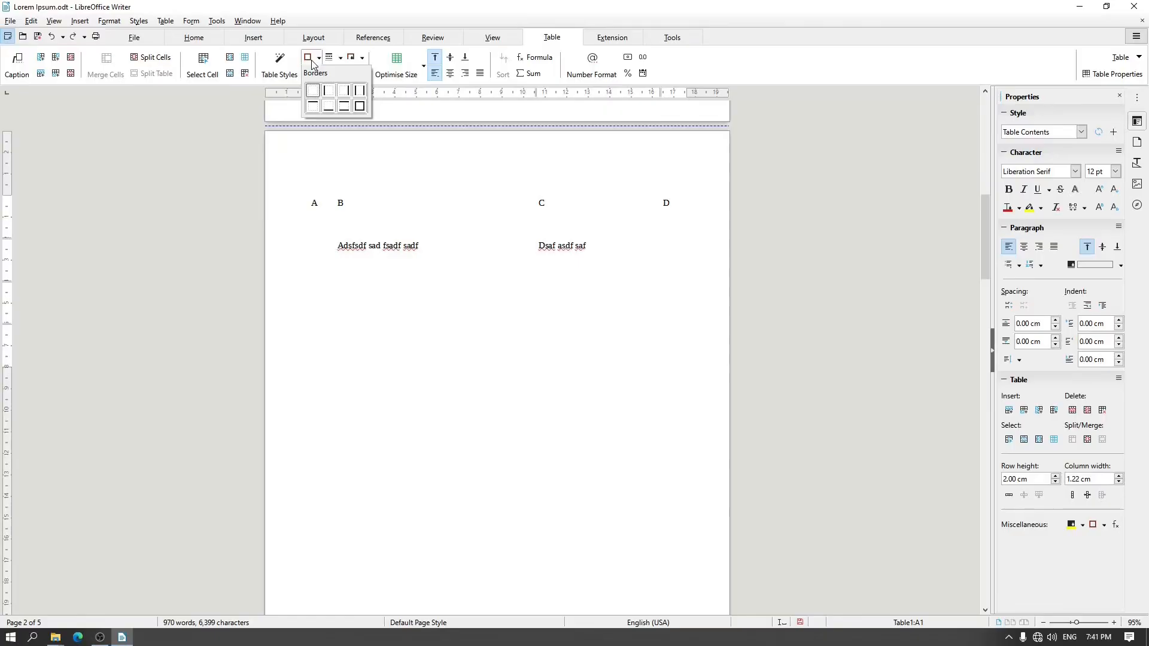
click(312, 64)
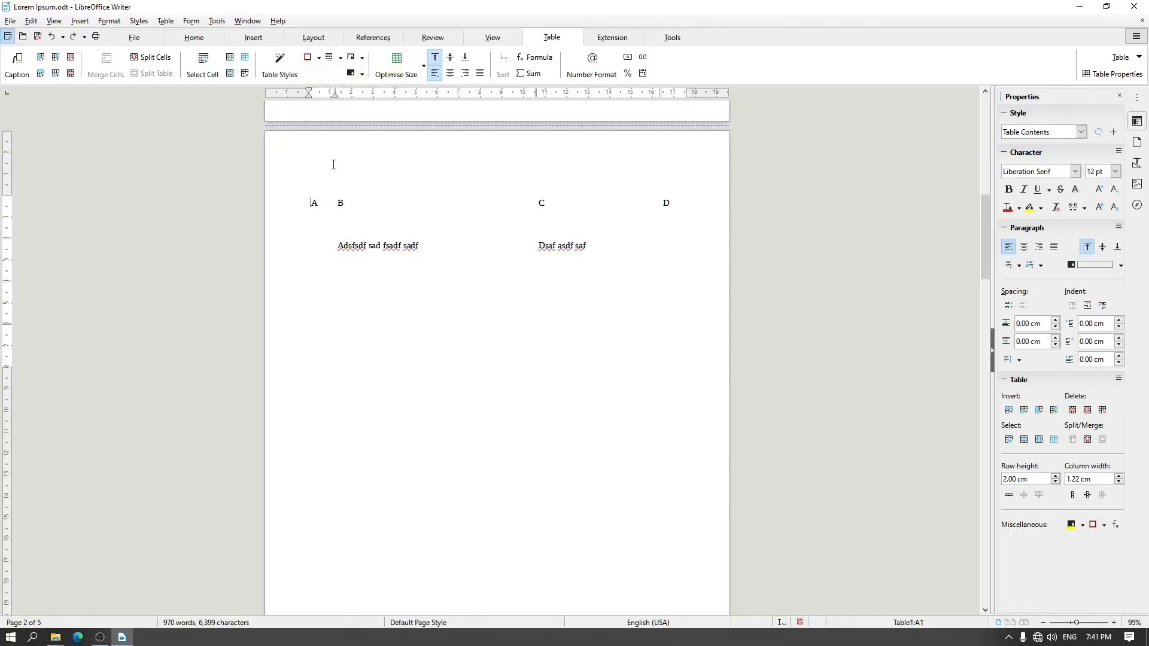
click(315, 189)
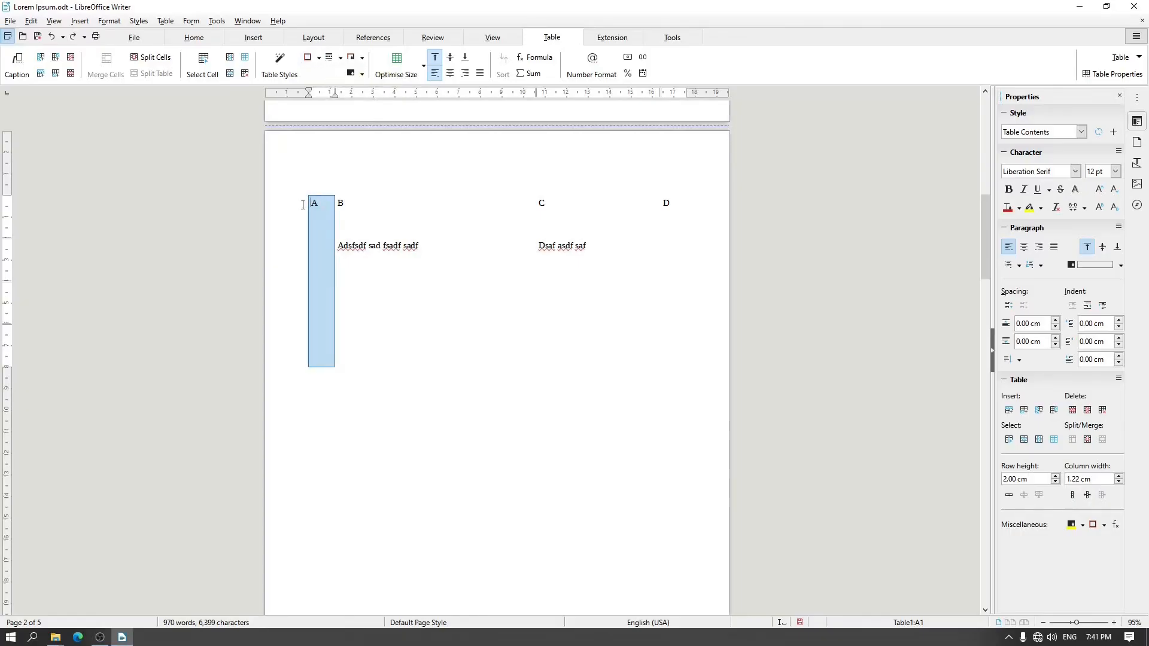
click(302, 205)
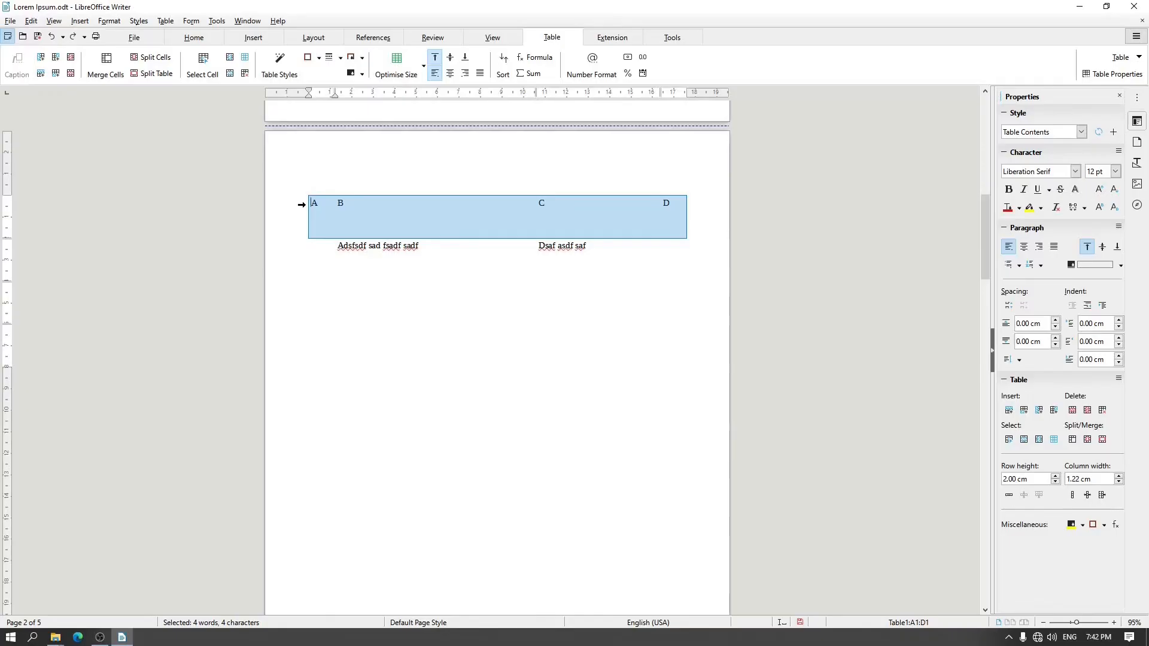
drag(307, 234, 306, 259)
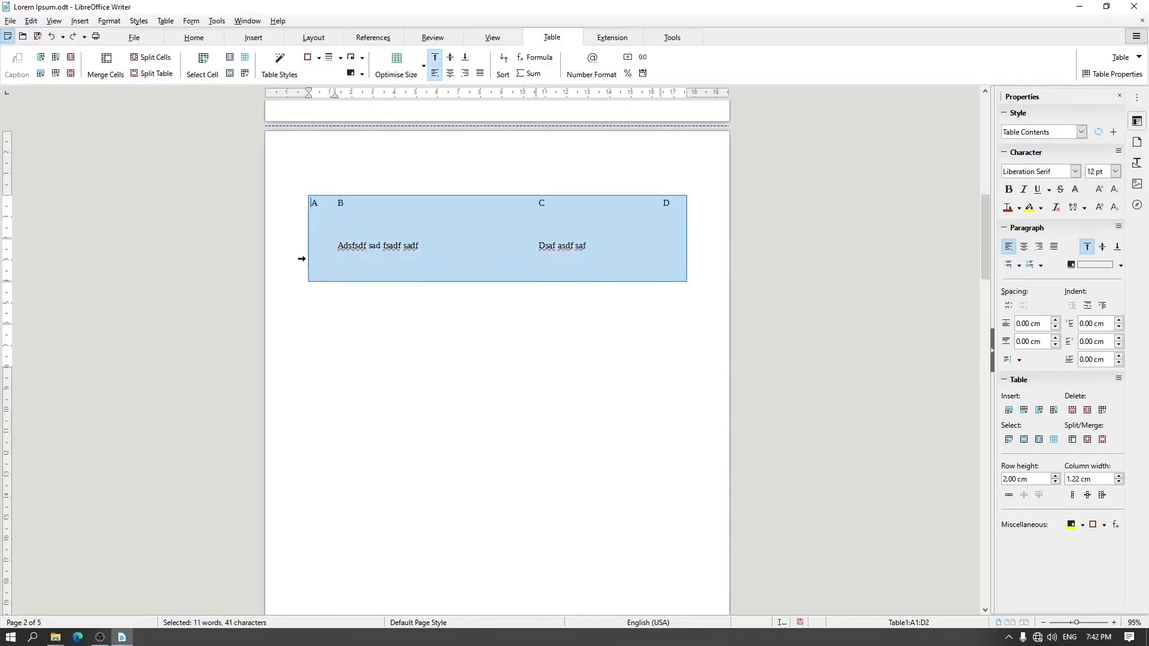
click(318, 58)
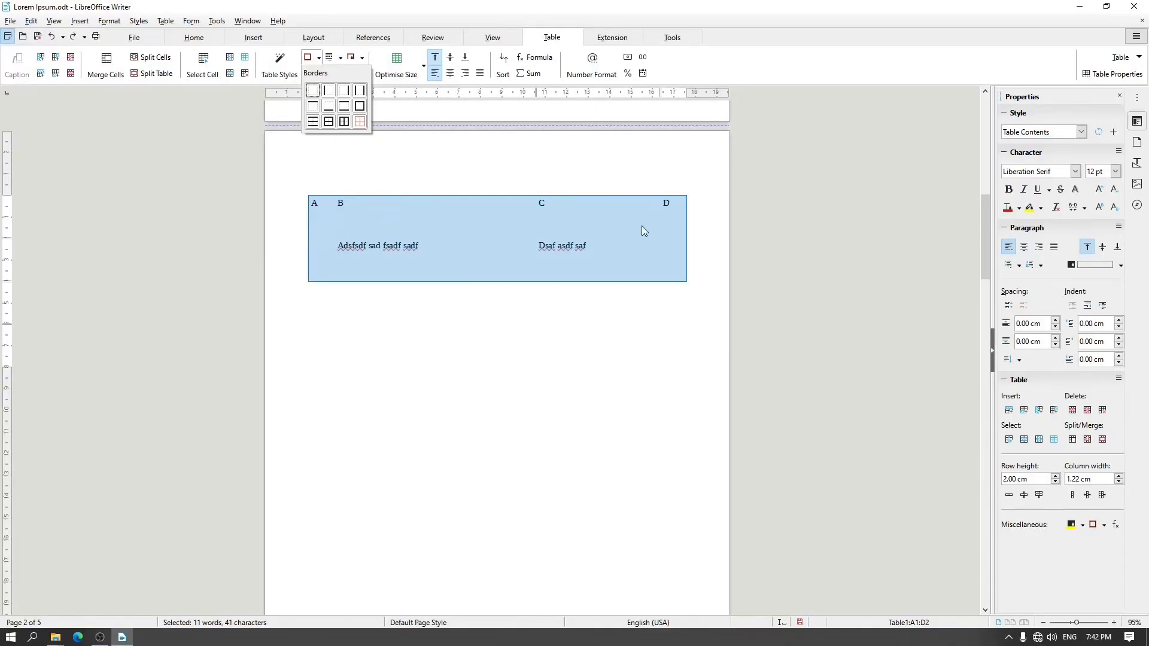
click(313, 122)
click(442, 314)
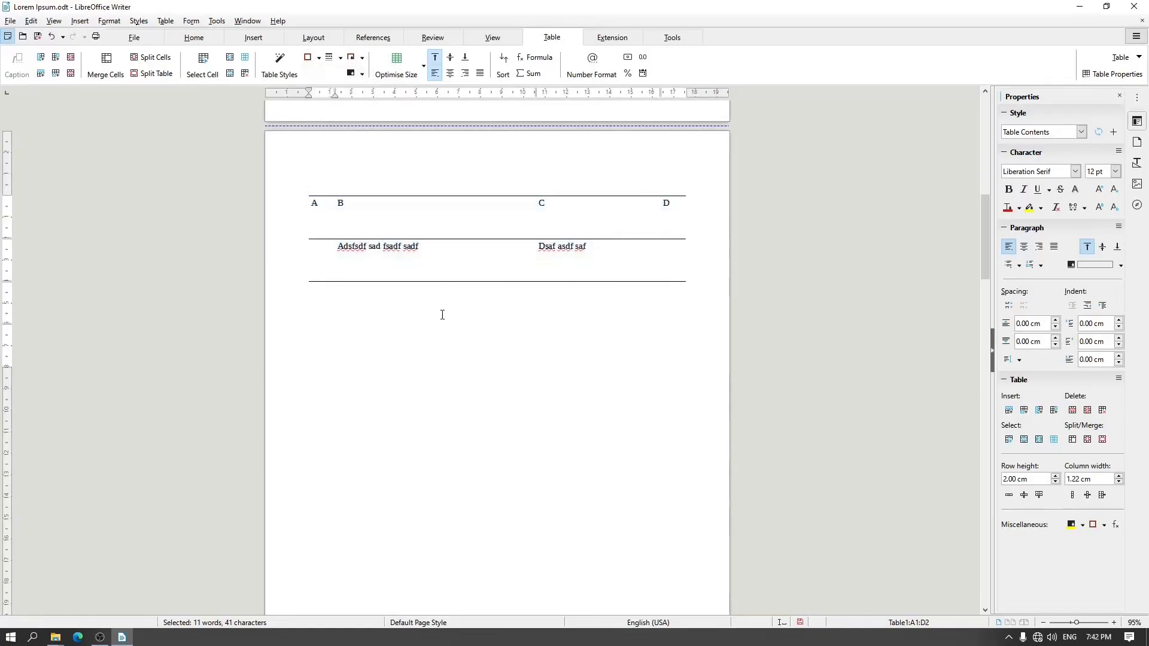
key(ctrl+z)
Try the outer box with inner horizontal lines border preset on the first two rows, and undo it
click(318, 57)
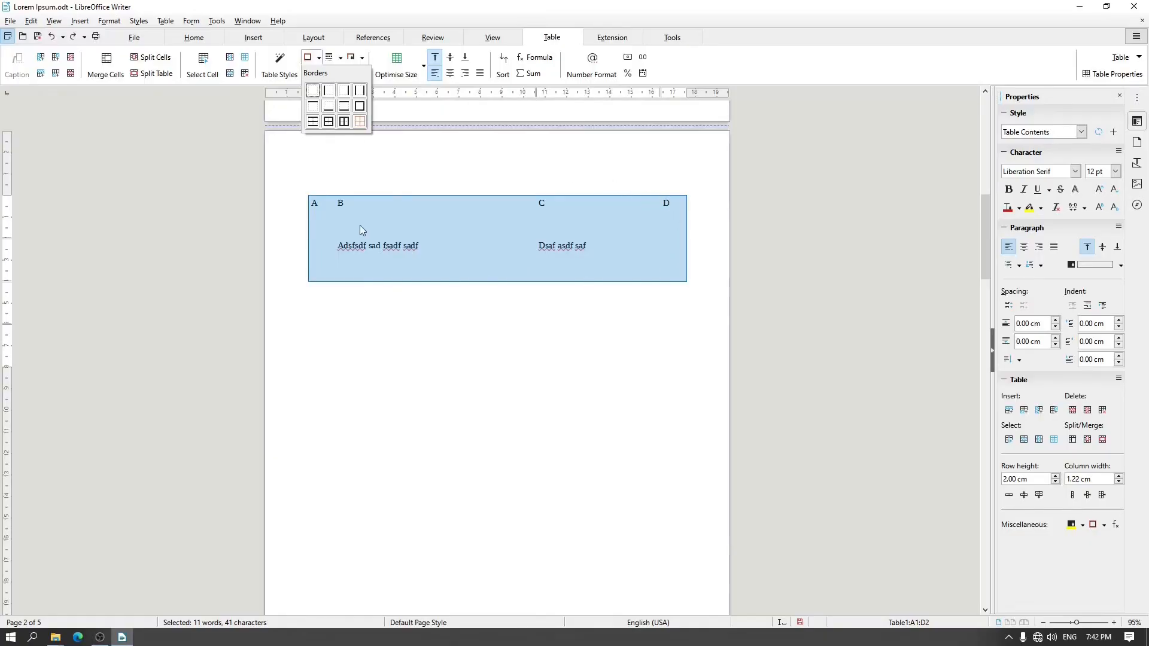
click(328, 124)
click(400, 226)
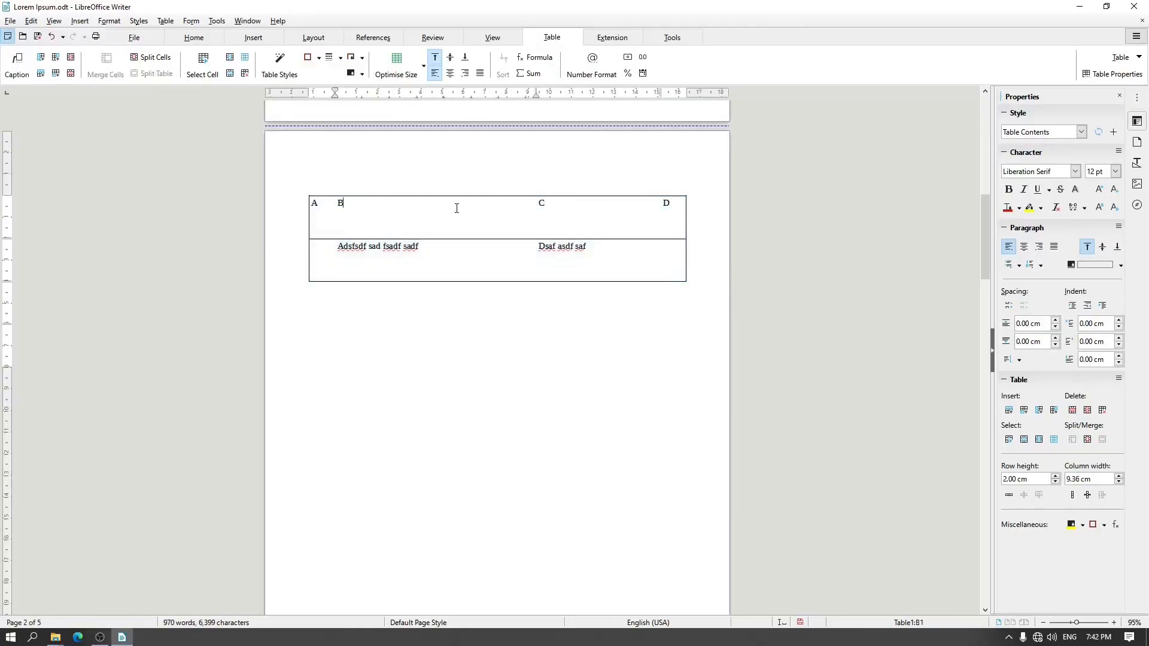
key(ctrl+z)
Try the outer box with inner vertical lines border preset on the table's first two rows
click(301, 208)
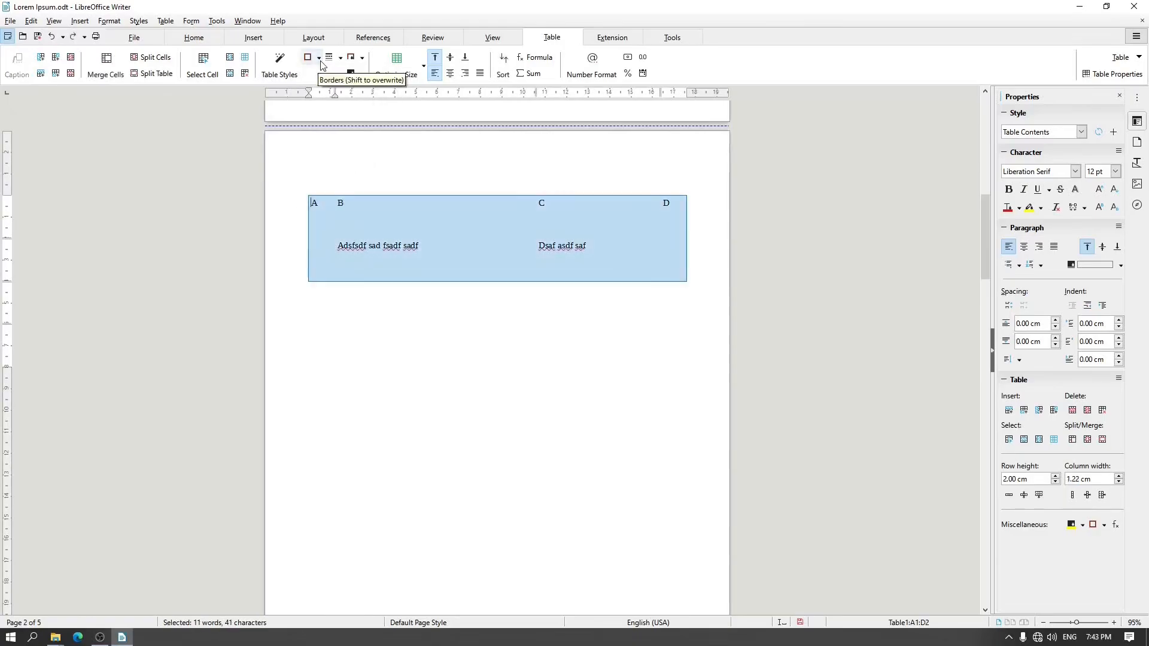
click(319, 57)
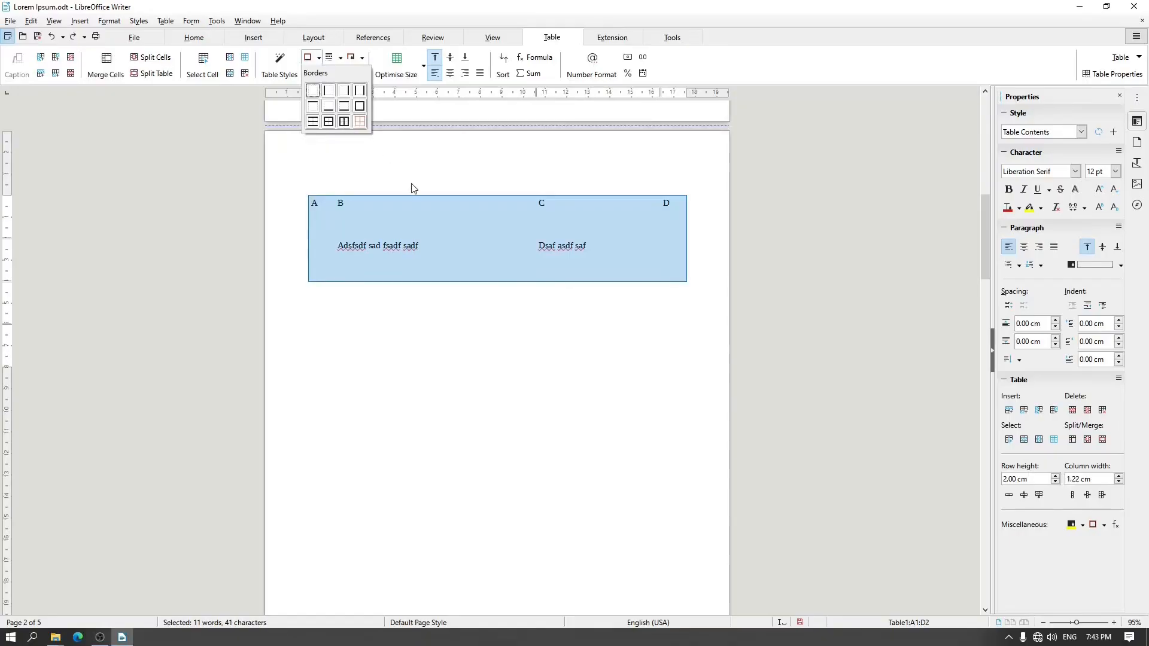
click(346, 124)
Apply the full grid border preset to the table's first two rows, and extend it to all four rows
click(303, 197)
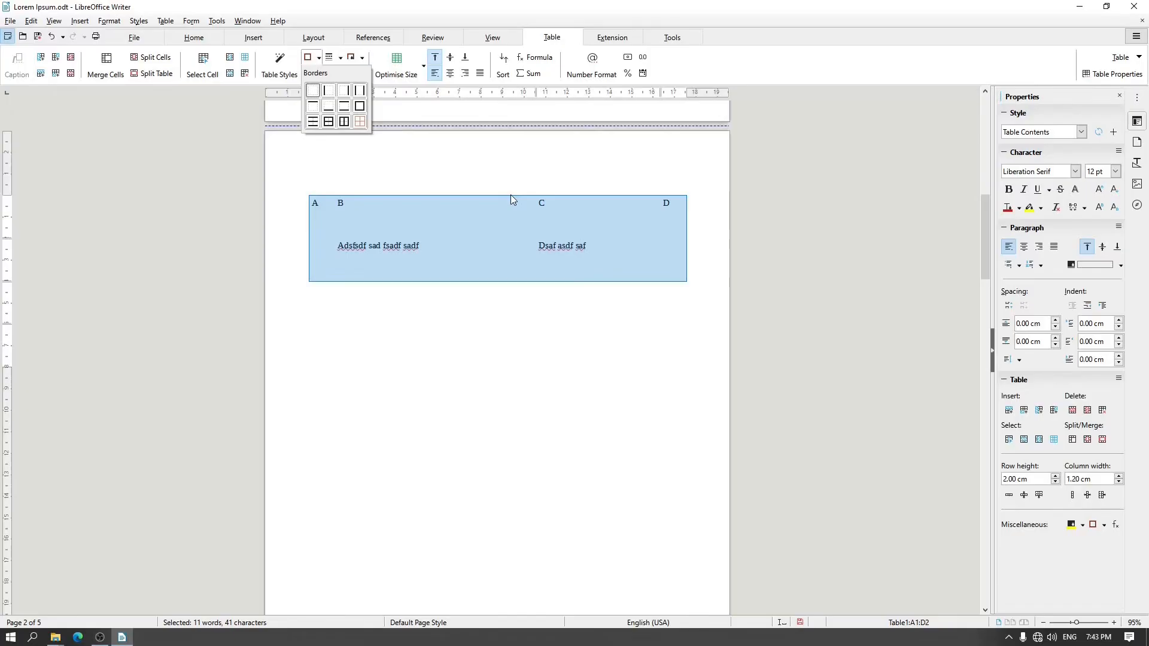
click(360, 122)
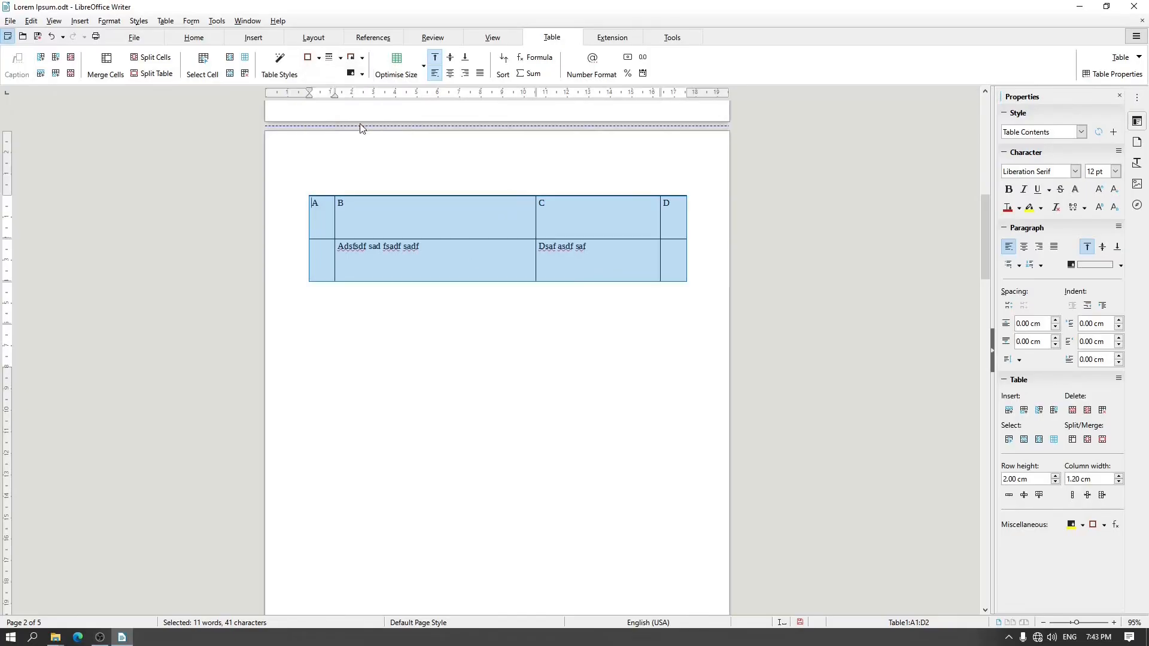
click(403, 240)
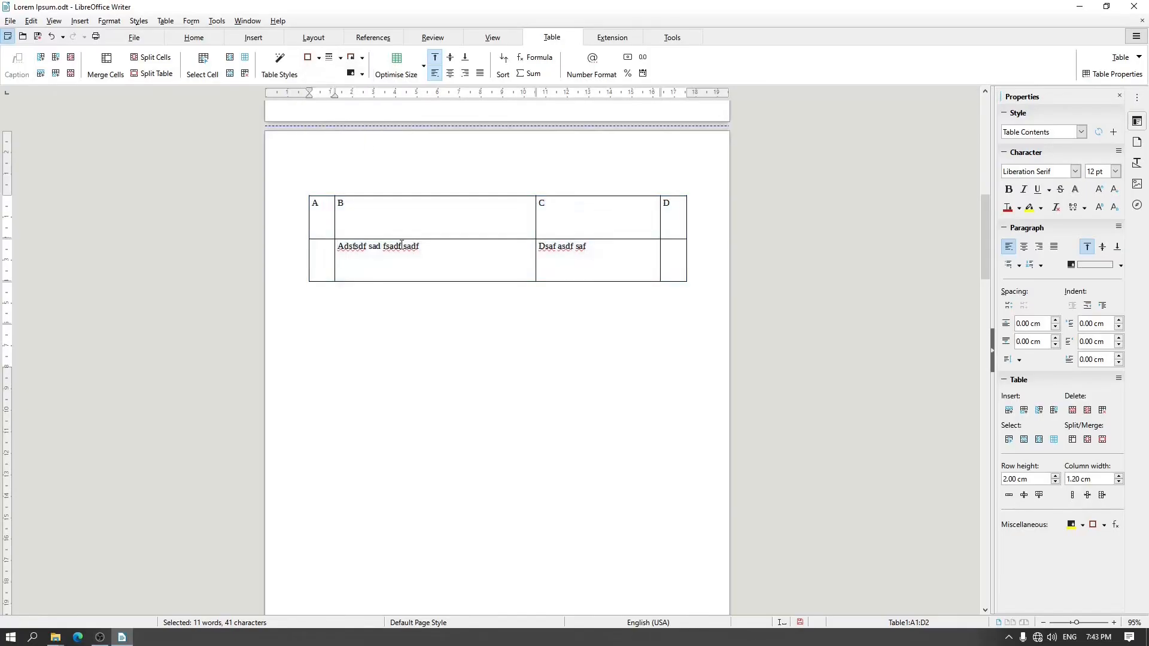
drag(303, 223, 298, 357)
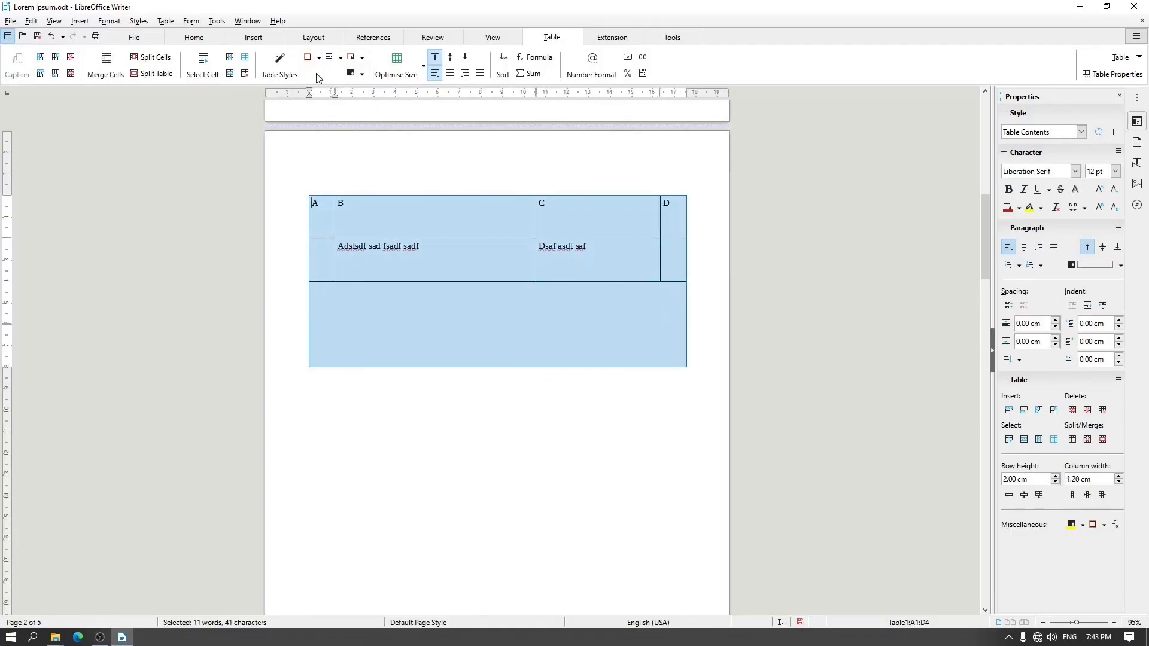
click(319, 58)
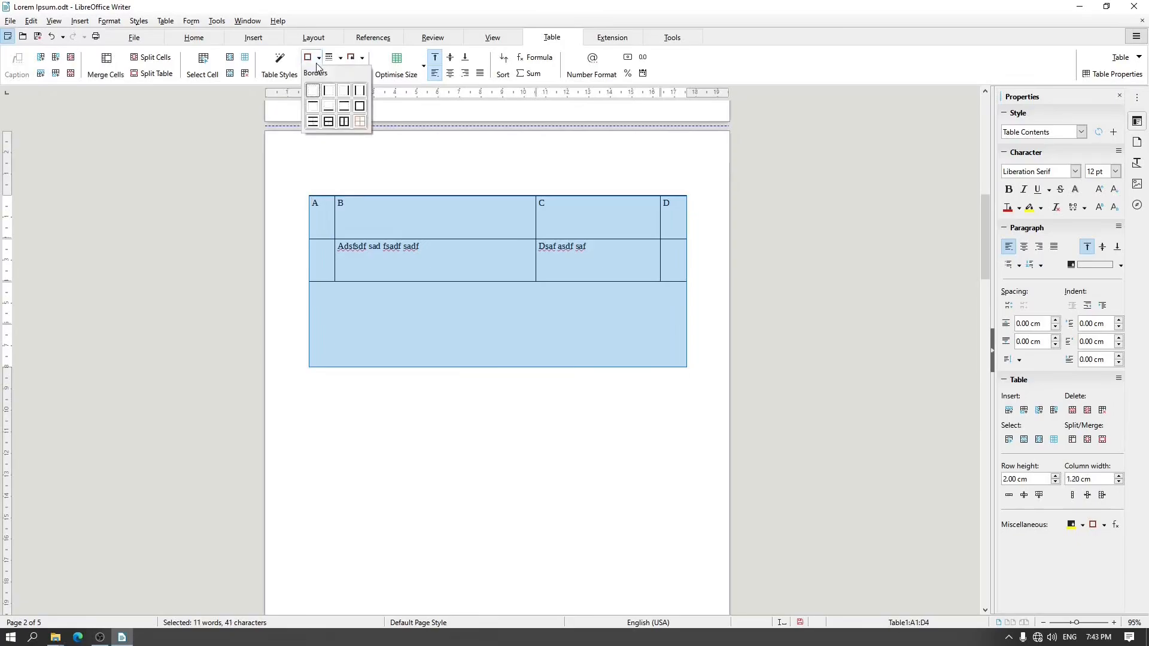
click(360, 122)
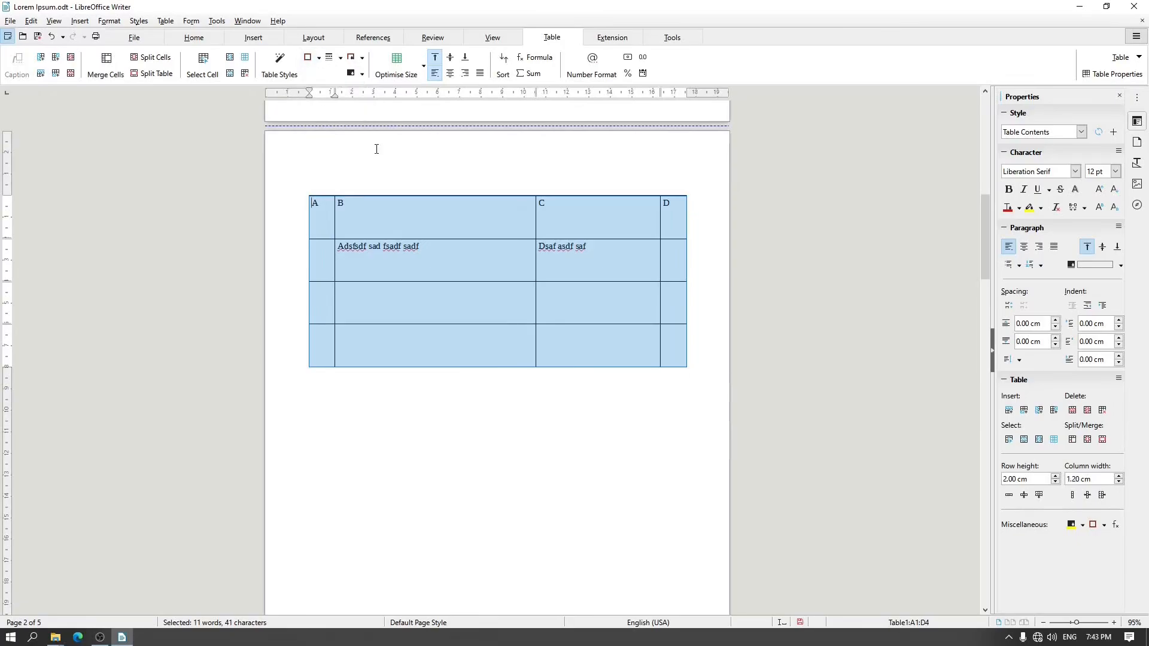
click(426, 225)
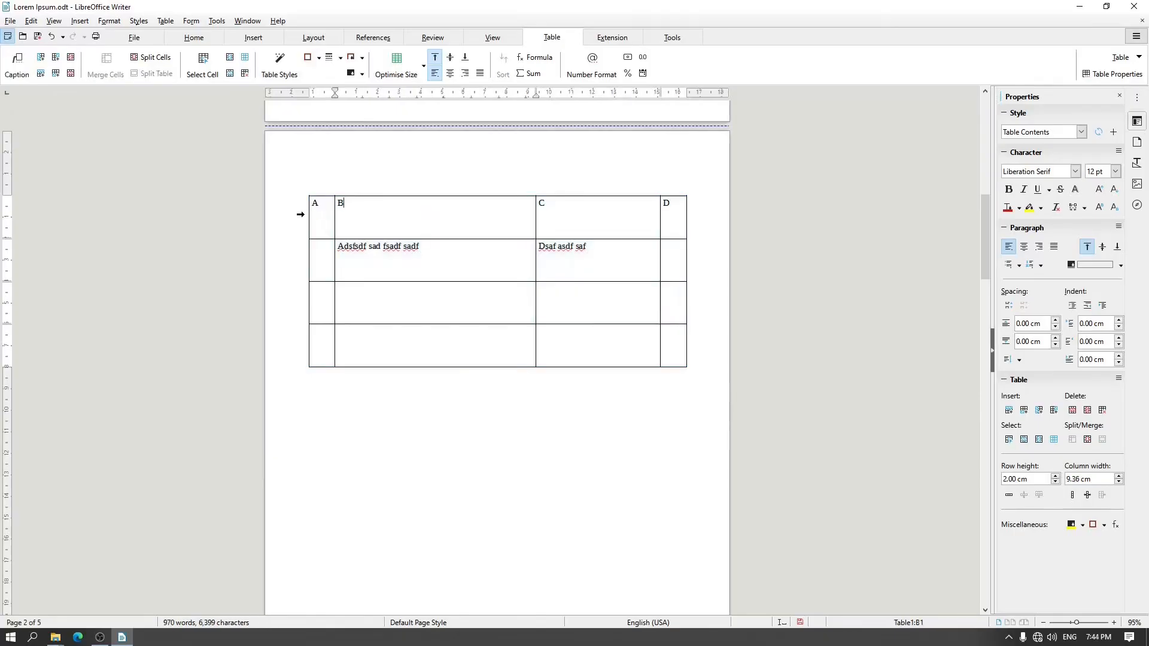
Apply a thick double-line border style to the table's header row
click(303, 215)
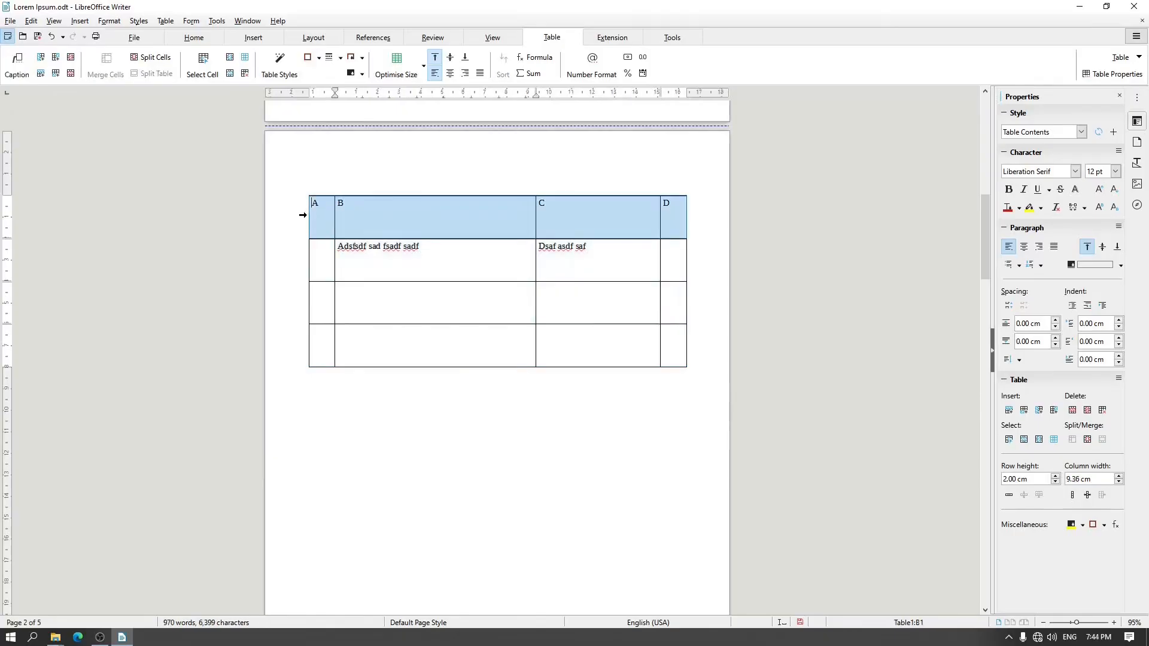
click(337, 62)
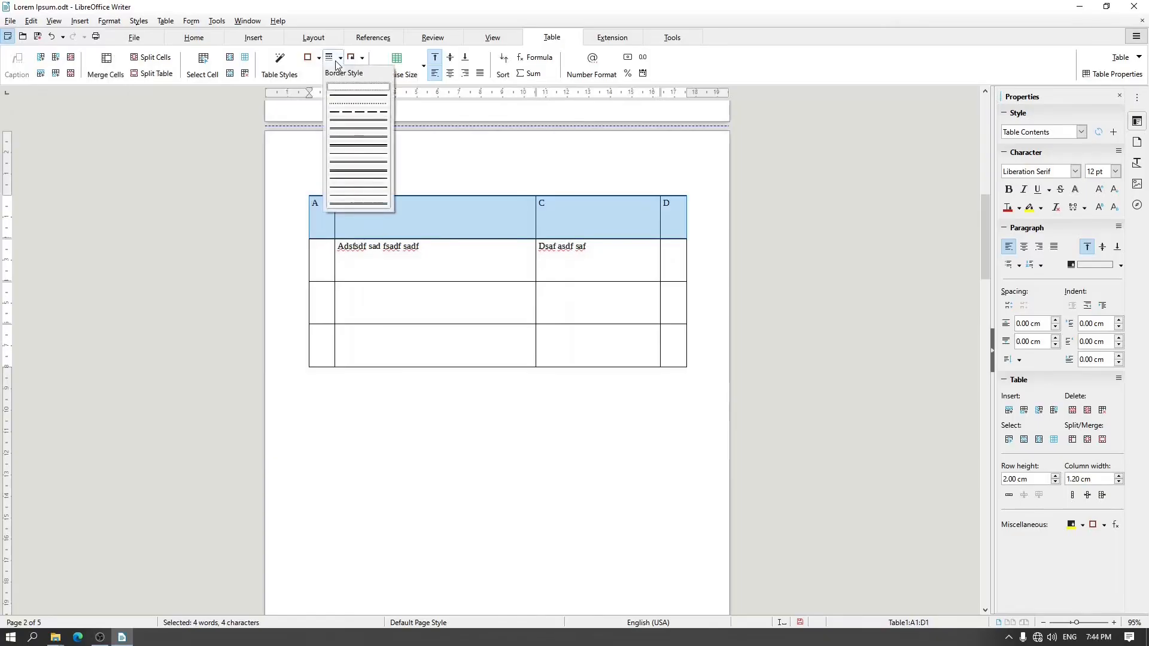
click(359, 172)
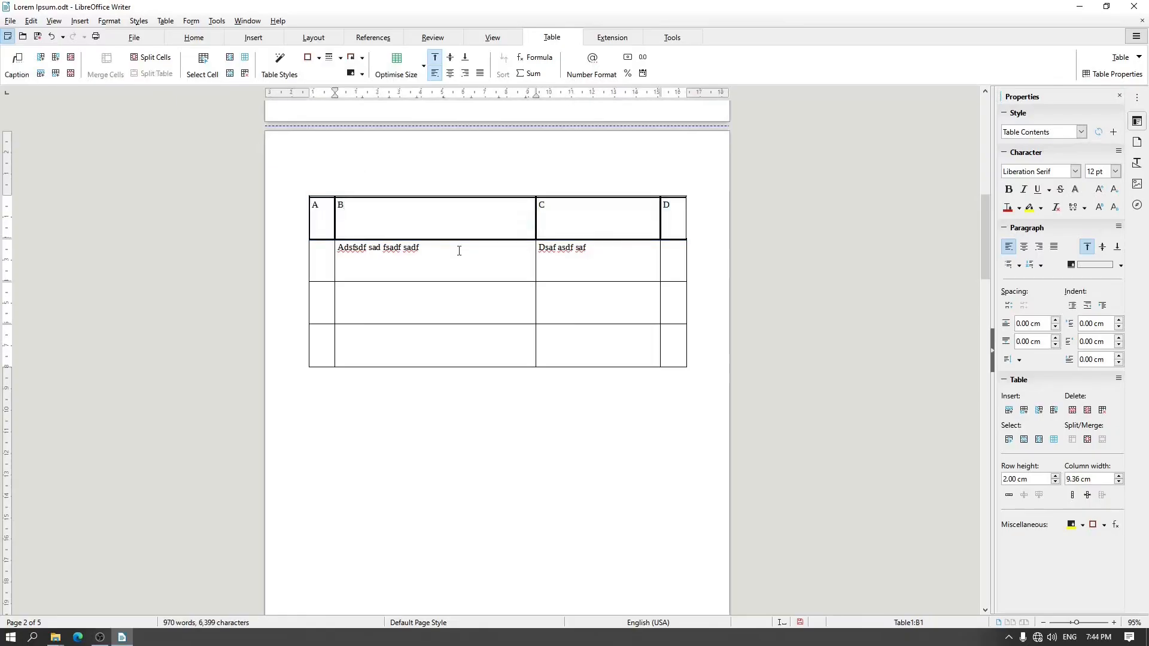
Try the horizontal-lines border preset on the thick-bordered header row, and undo it
drag(673, 217, 316, 217)
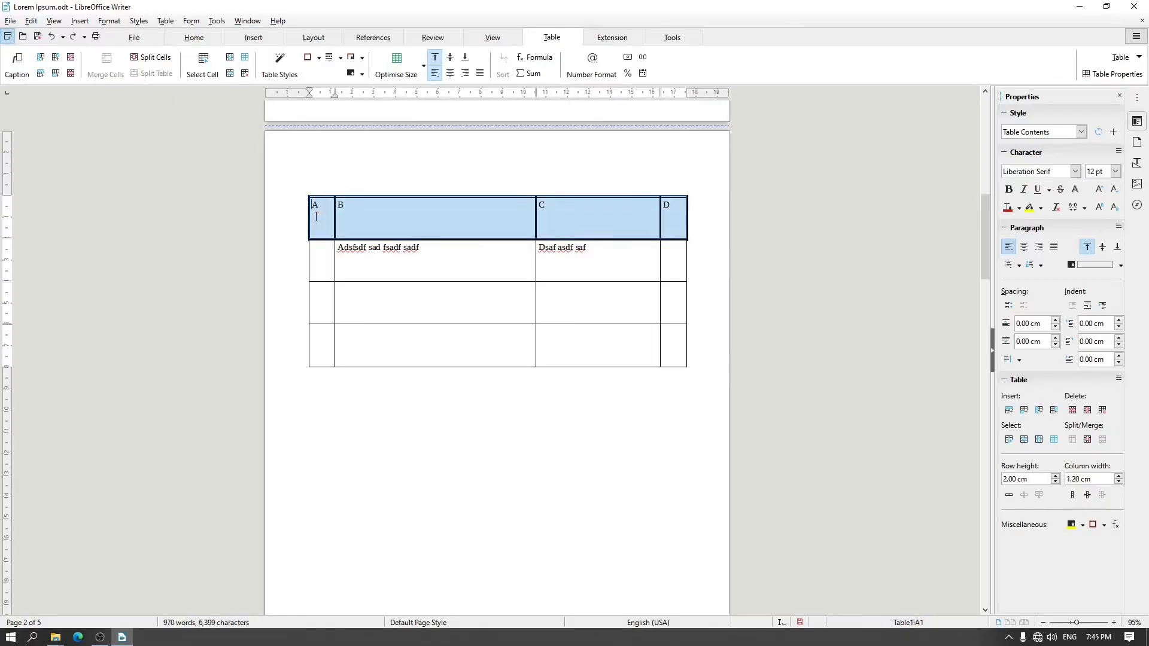
click(319, 58)
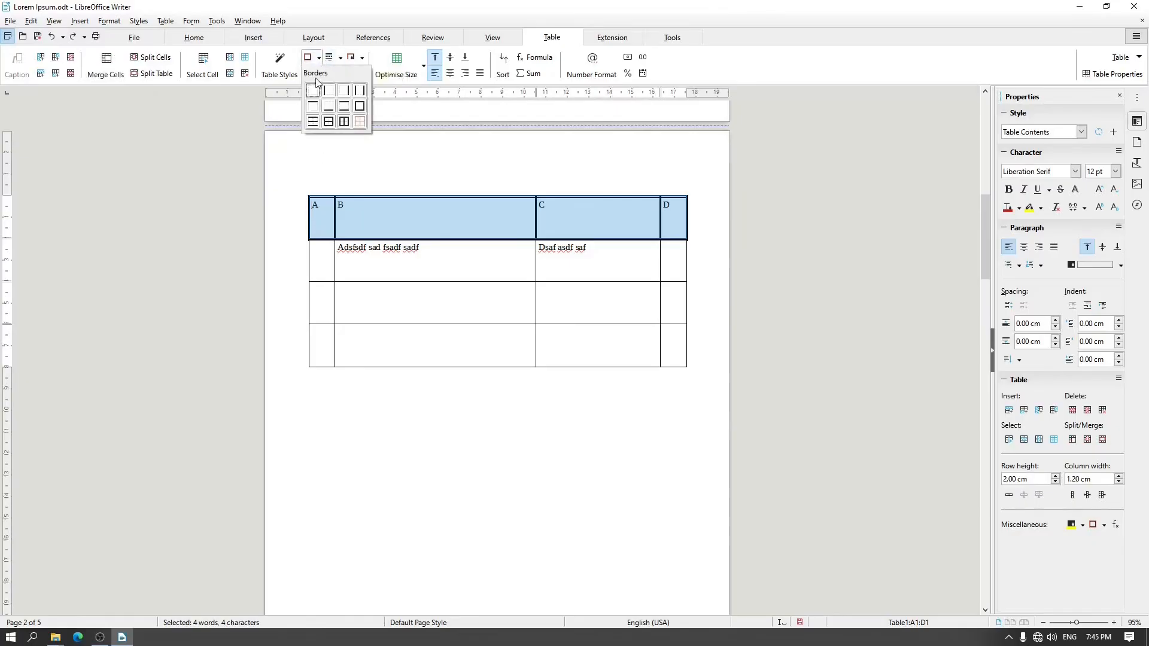
click(313, 122)
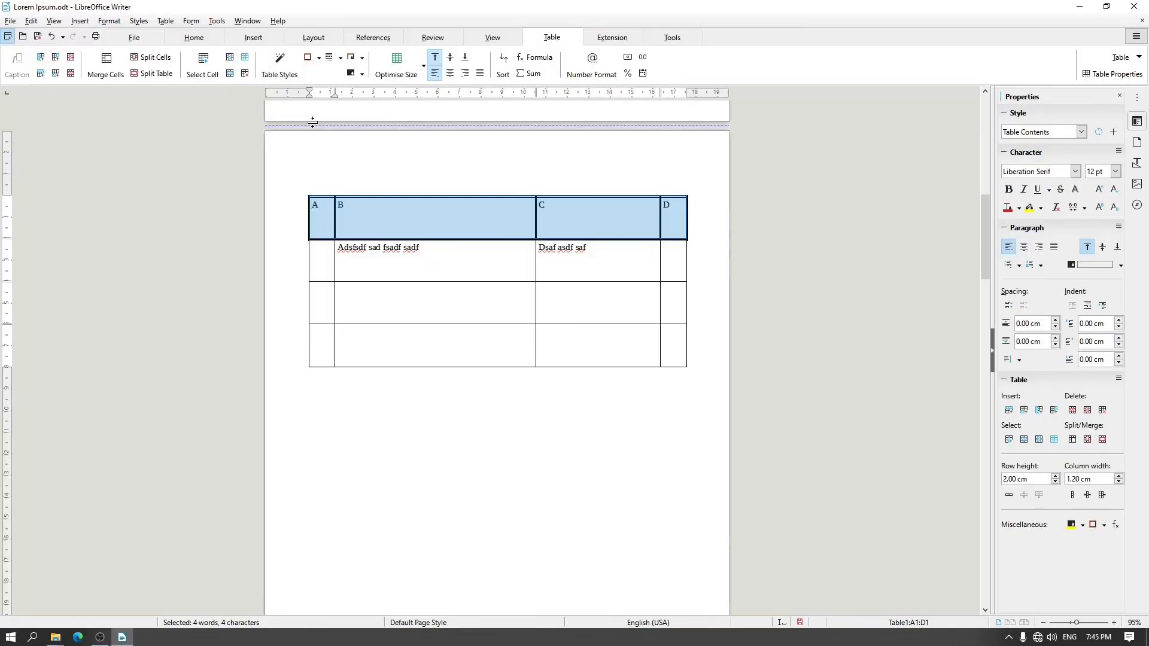
click(318, 58)
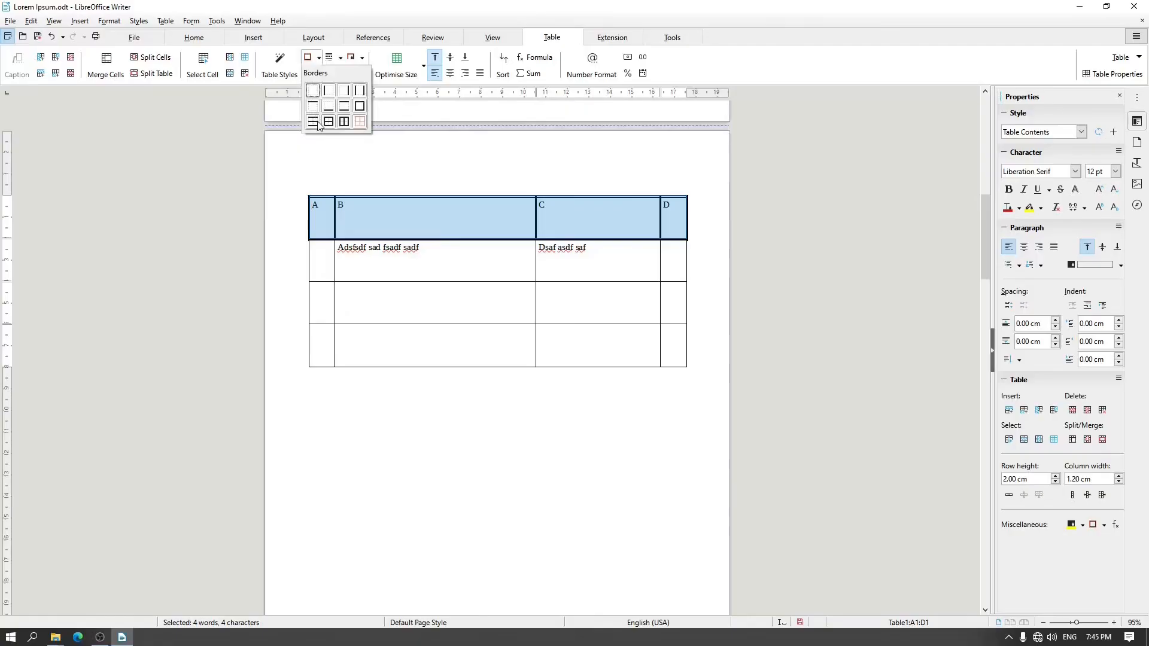
click(318, 123)
click(346, 218)
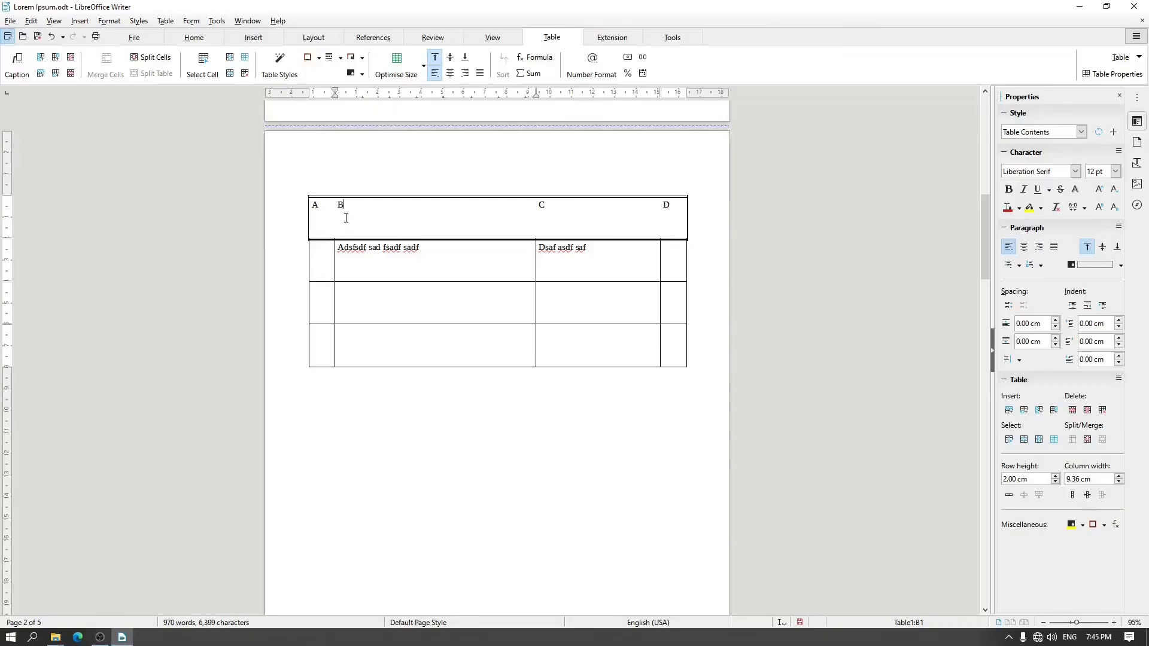
key(ctrl+z)
Apply the outer box with inner horizontal lines border preset to the header row
click(303, 217)
click(320, 59)
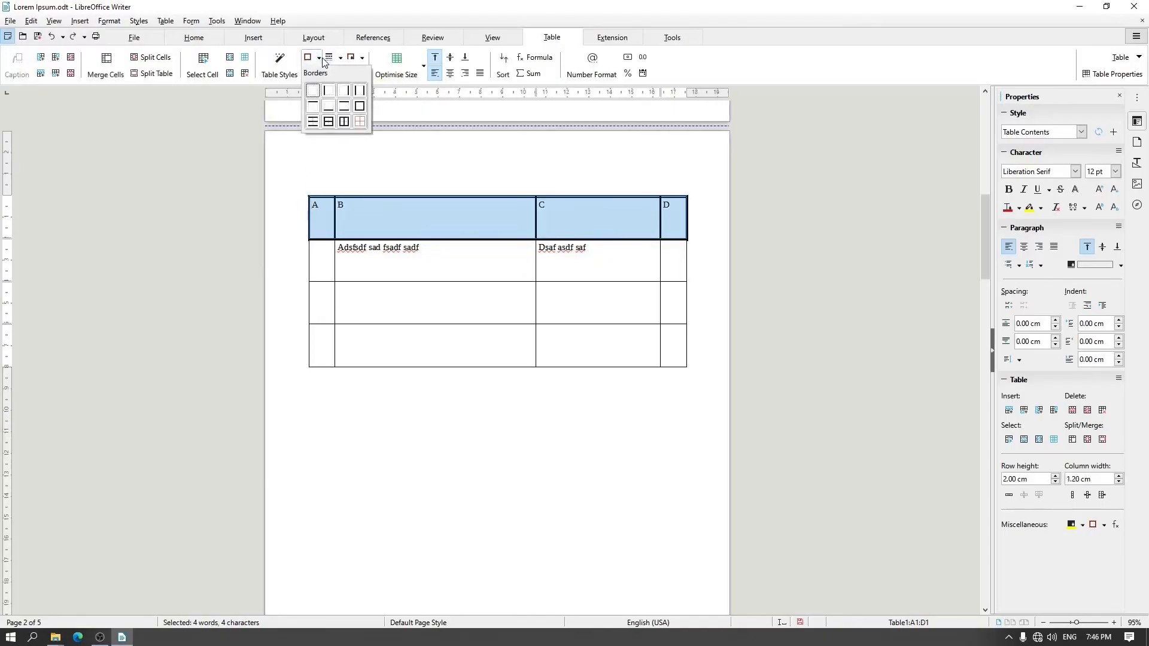
click(328, 127)
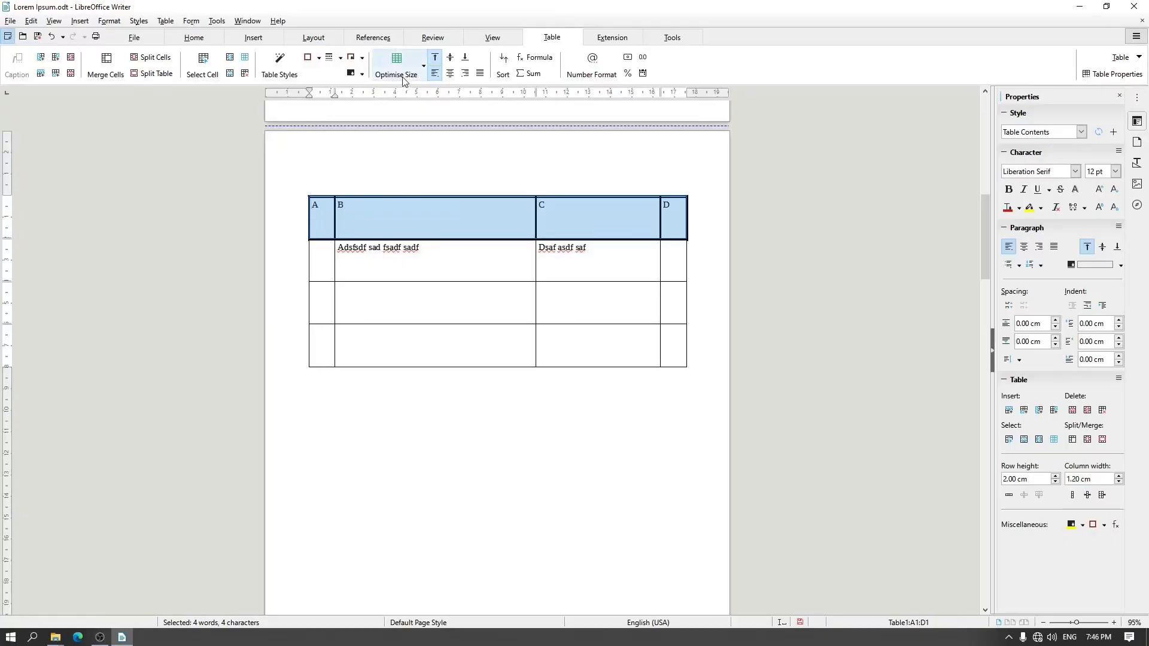
Try the left-and-right-only border preset on the header row, and undo it
click(319, 58)
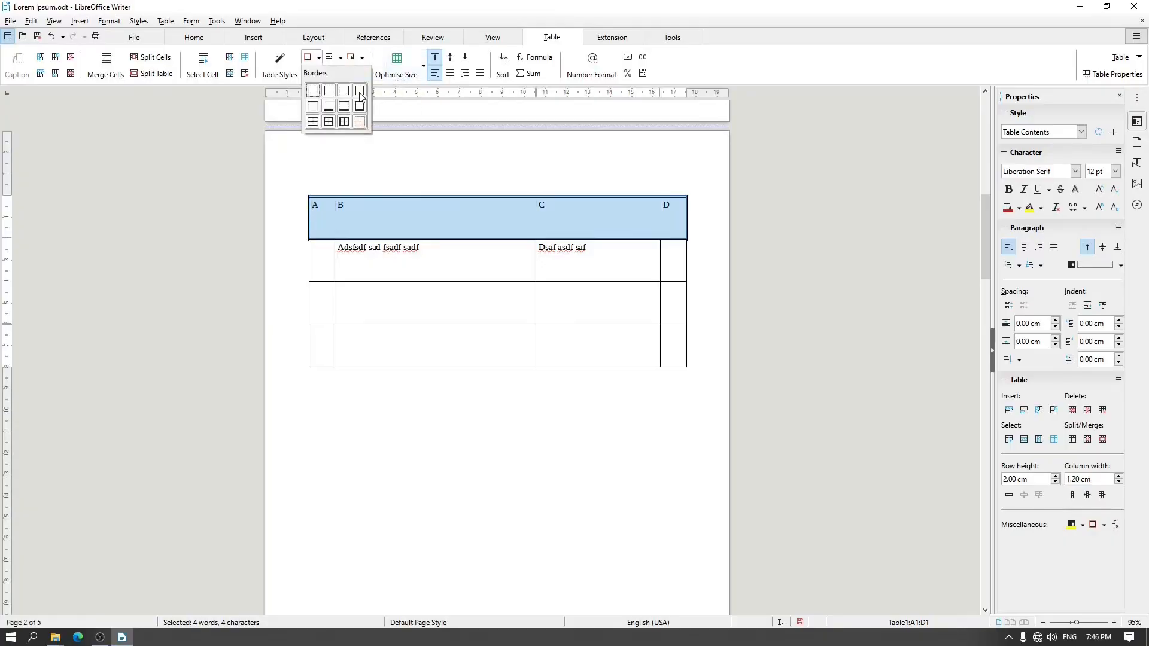
click(360, 96)
click(342, 226)
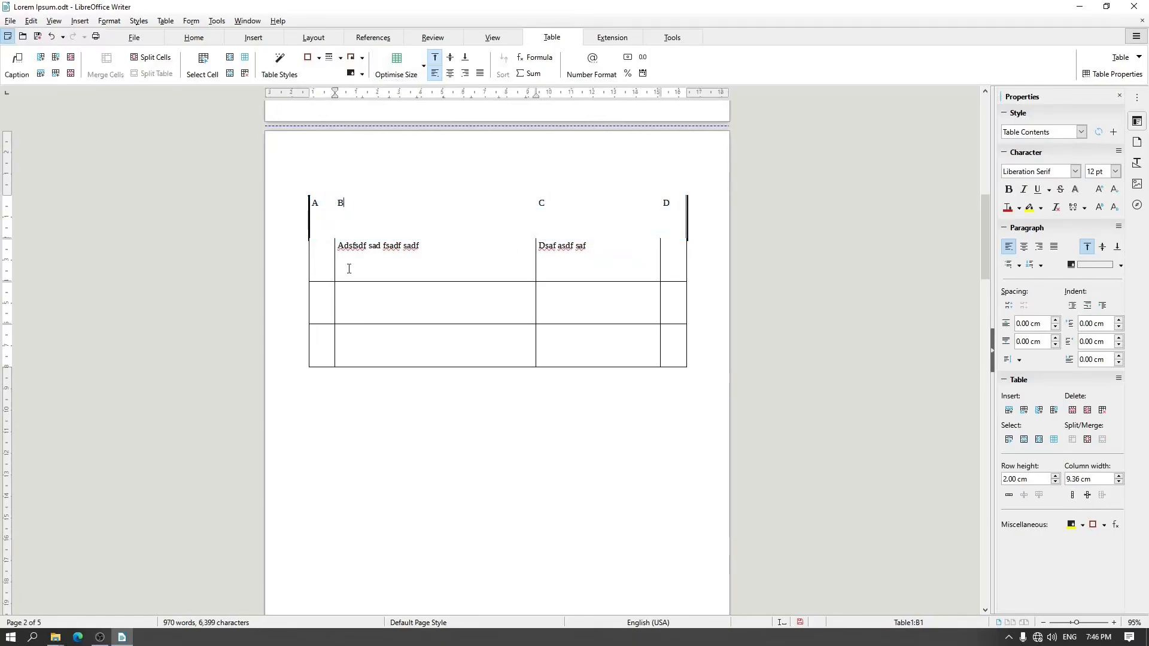
key(ctrl+z)
scroll(349, 268, up, 1)
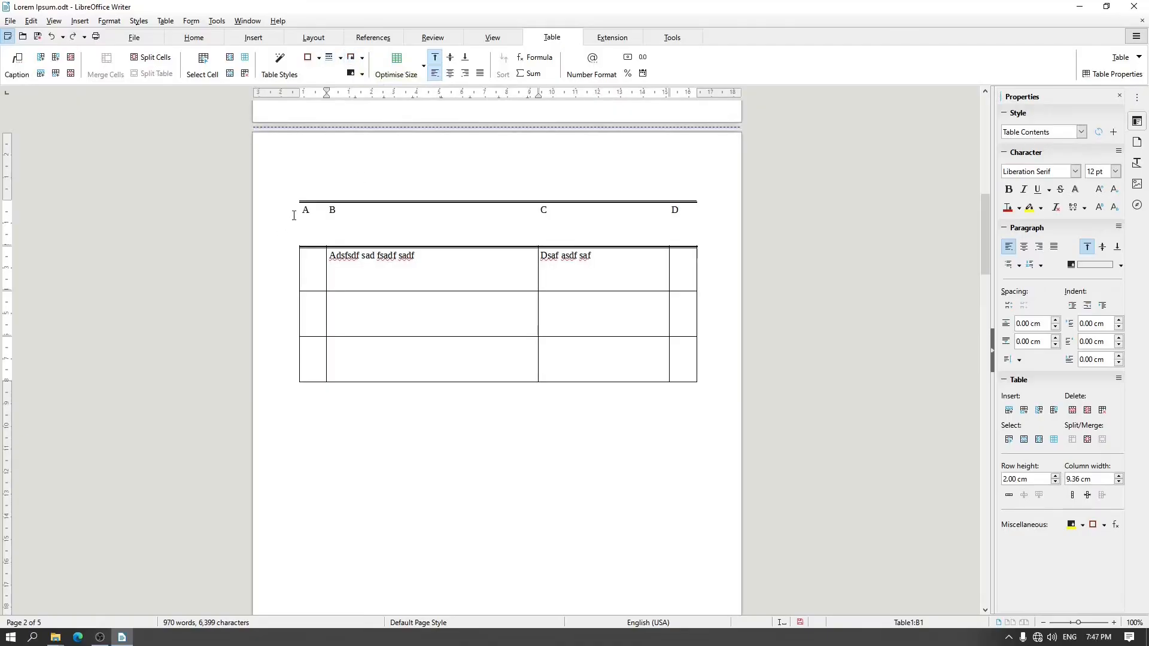
Set the border colour of the table's header row to bright green
click(293, 215)
click(363, 58)
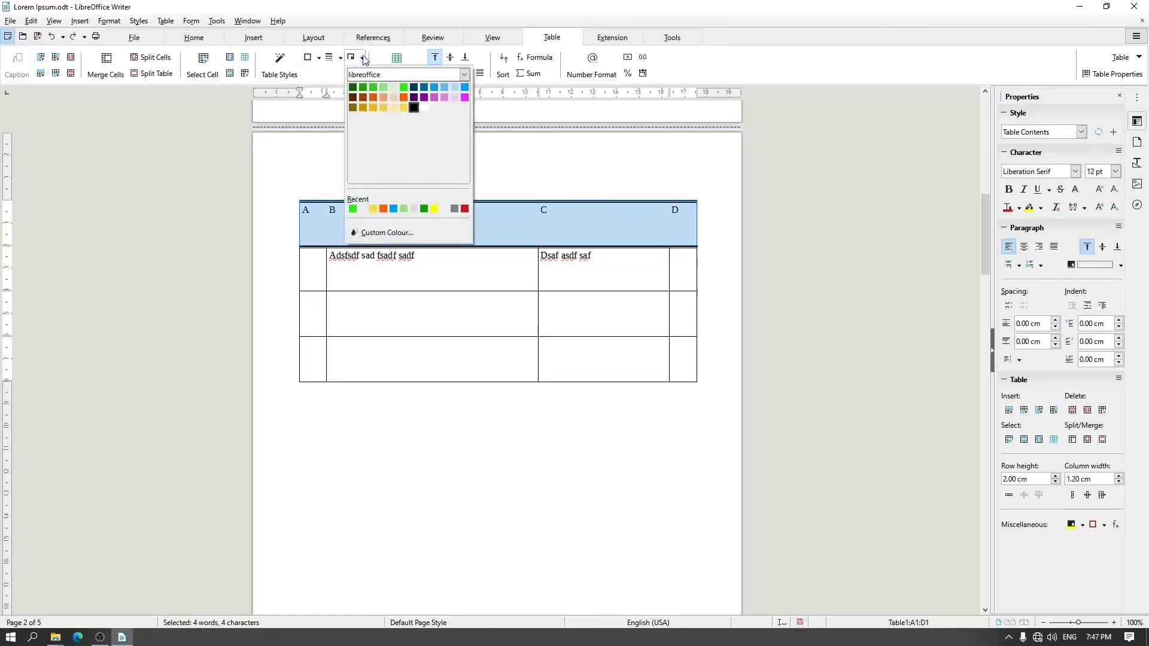
click(402, 89)
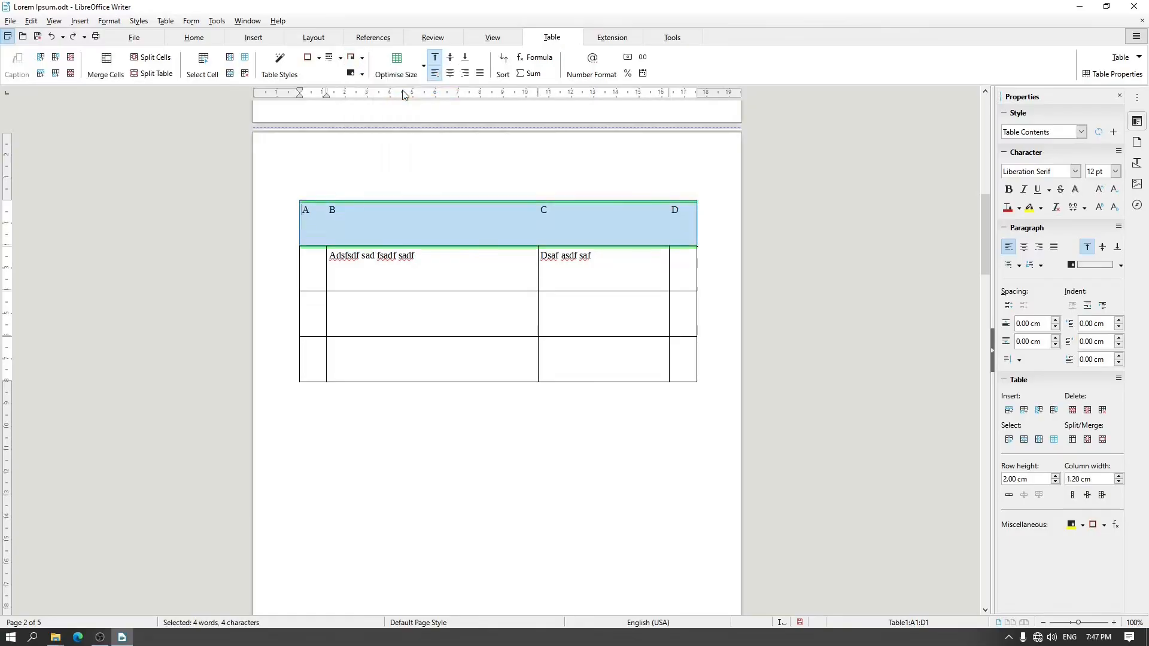
click(316, 221)
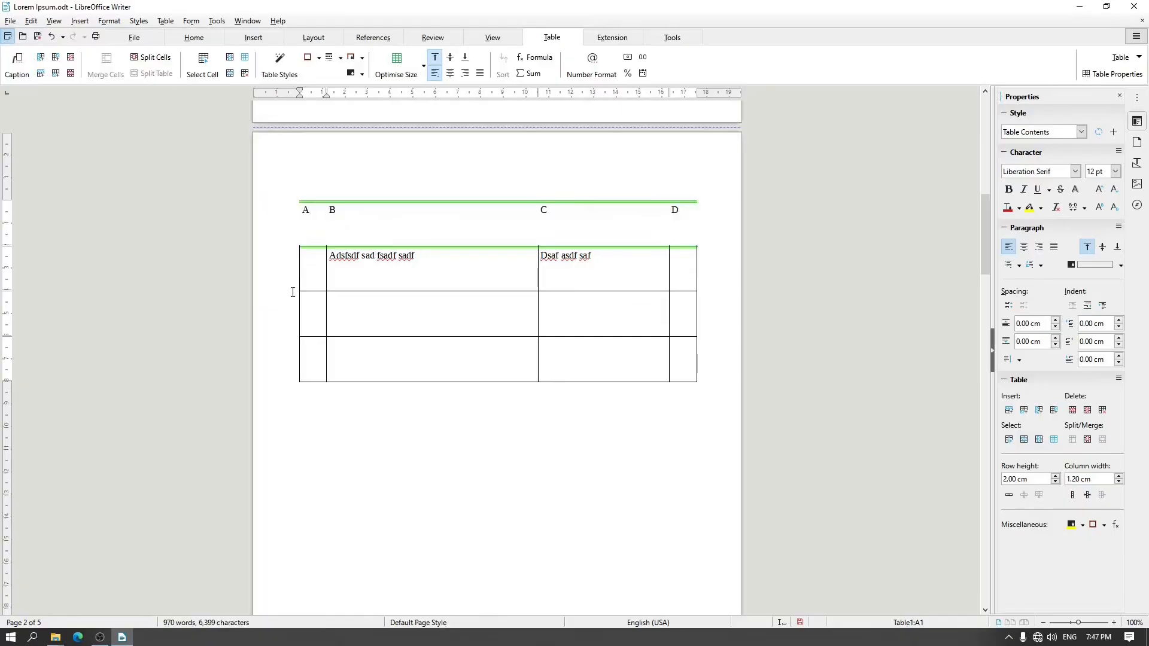
Set the border colour of the table's second and third rows to gray
drag(292, 272, 292, 314)
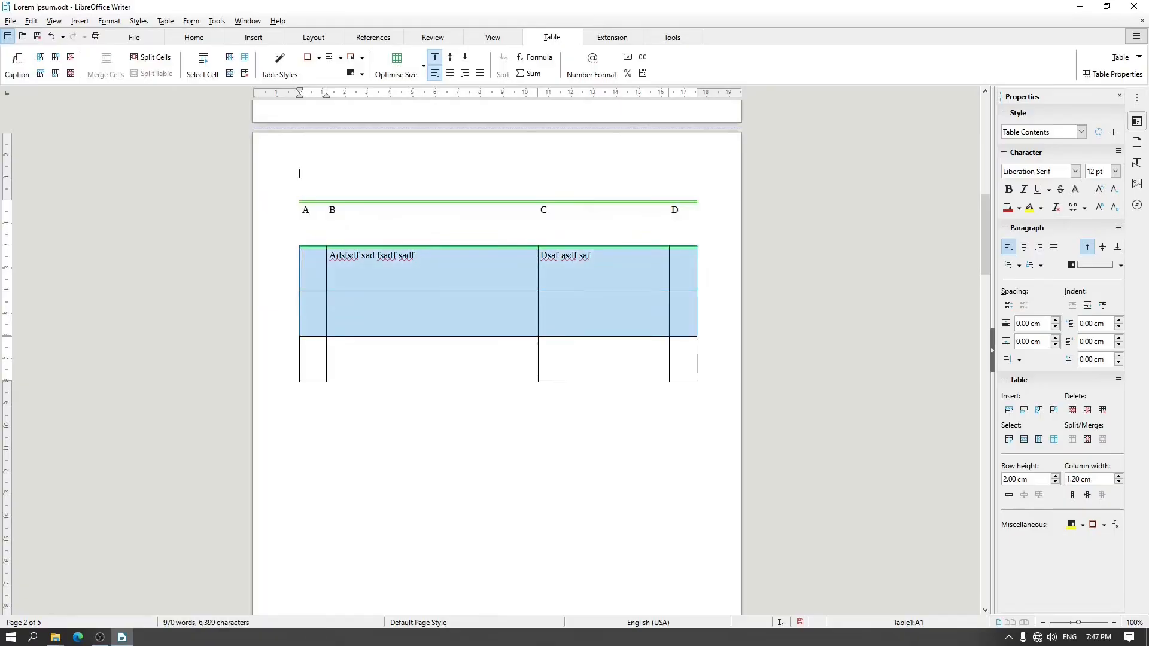
click(362, 59)
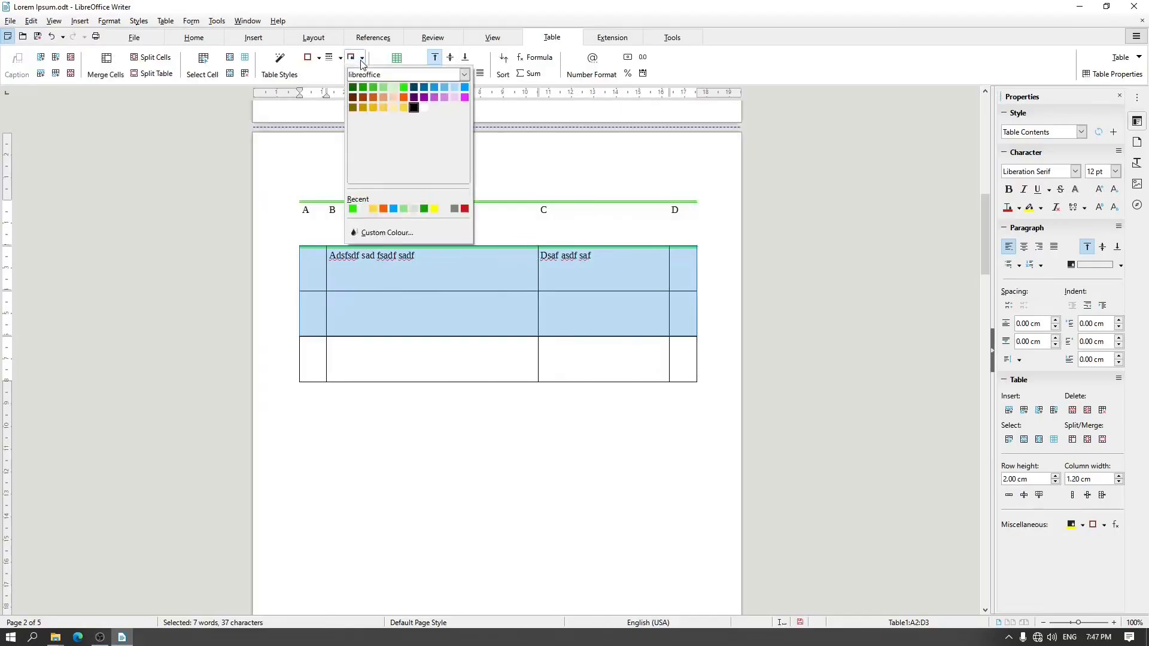
click(464, 209)
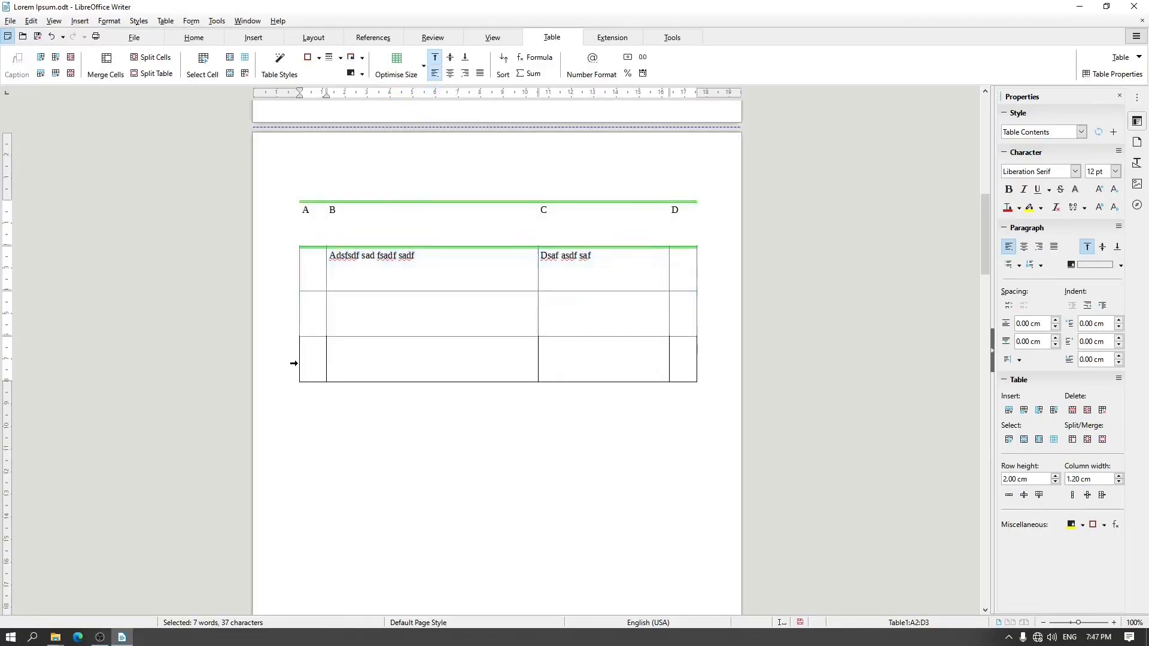
Set the border colour of the table's last row to orange
click(293, 363)
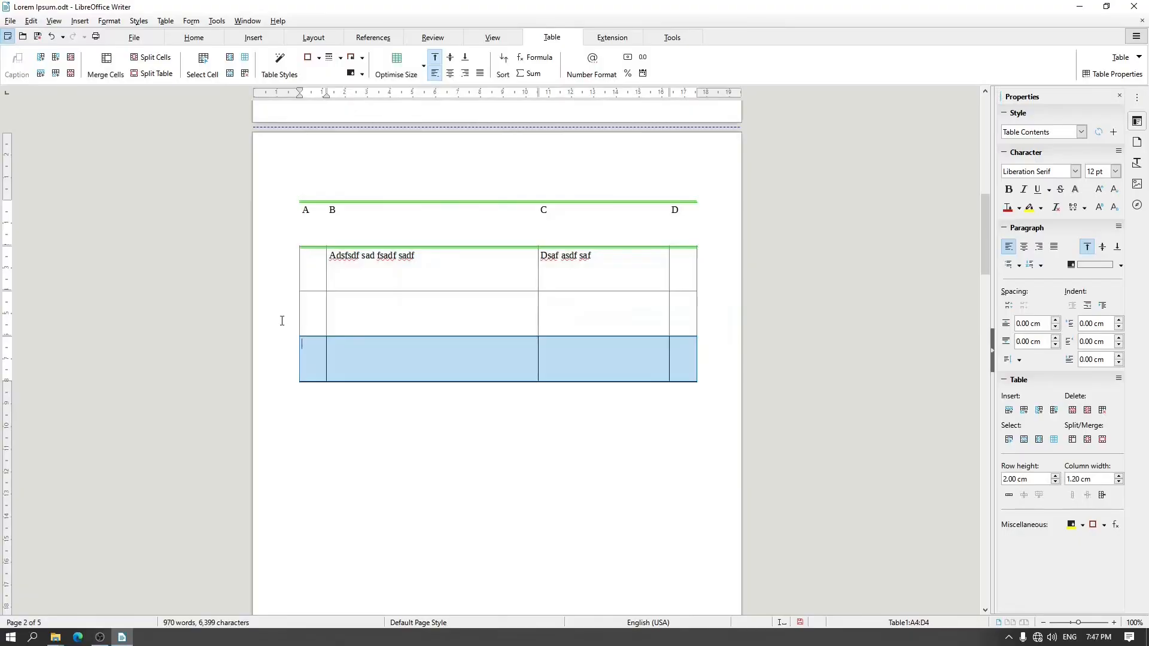
click(361, 58)
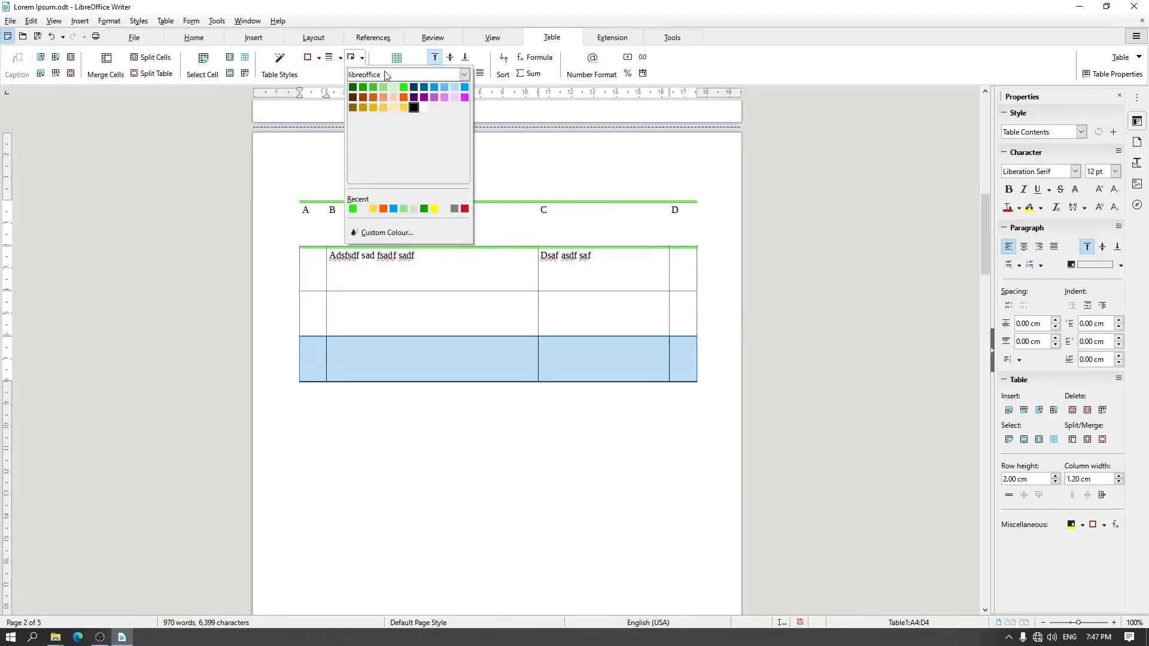
click(404, 93)
click(377, 308)
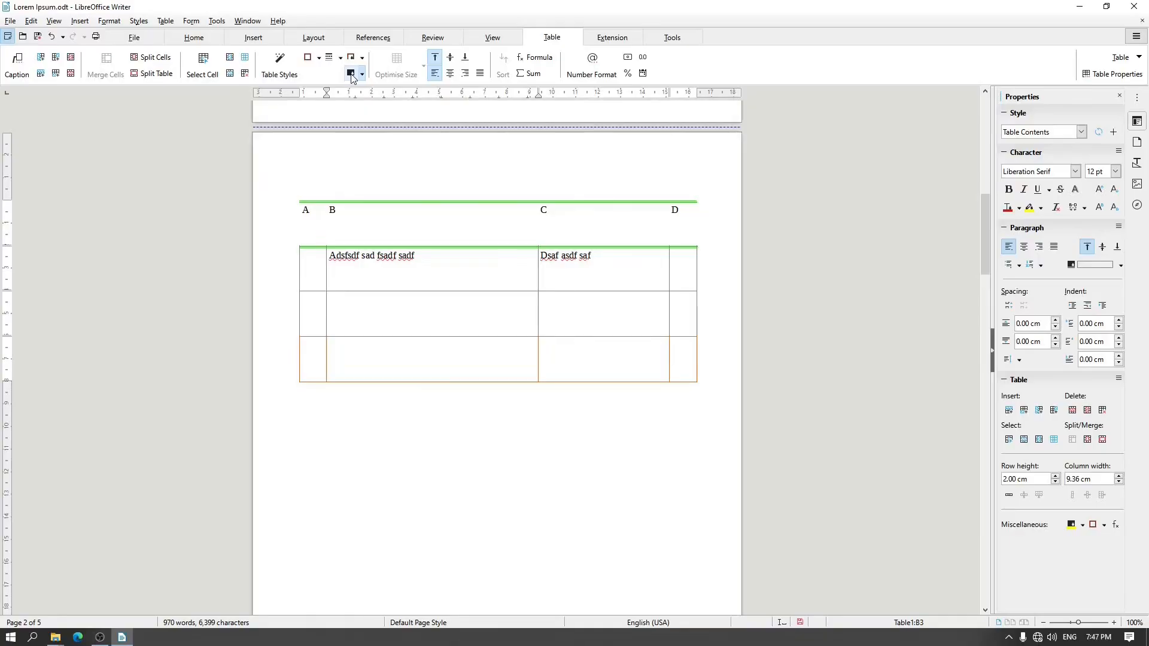
click(292, 214)
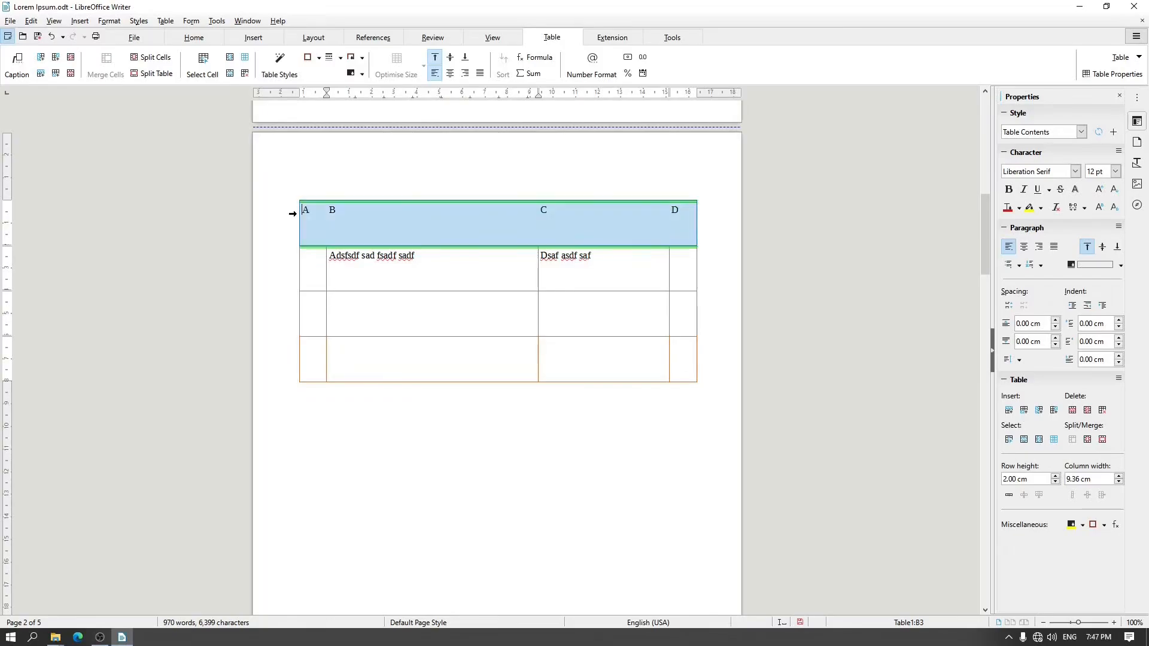
drag(289, 258, 297, 311)
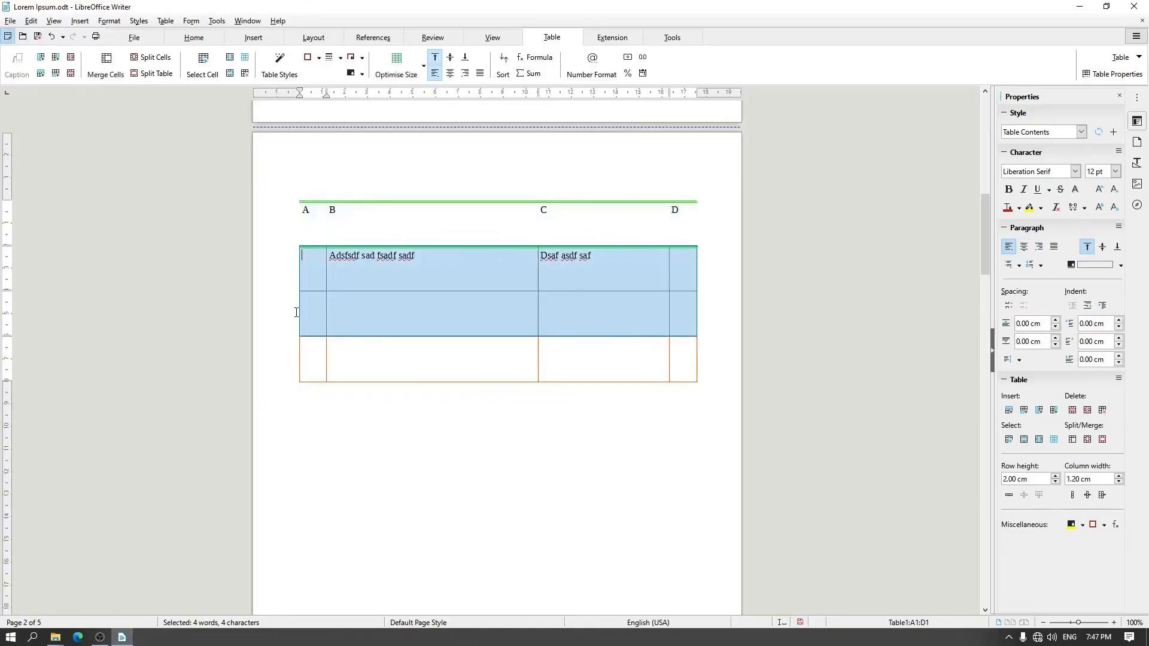
click(290, 359)
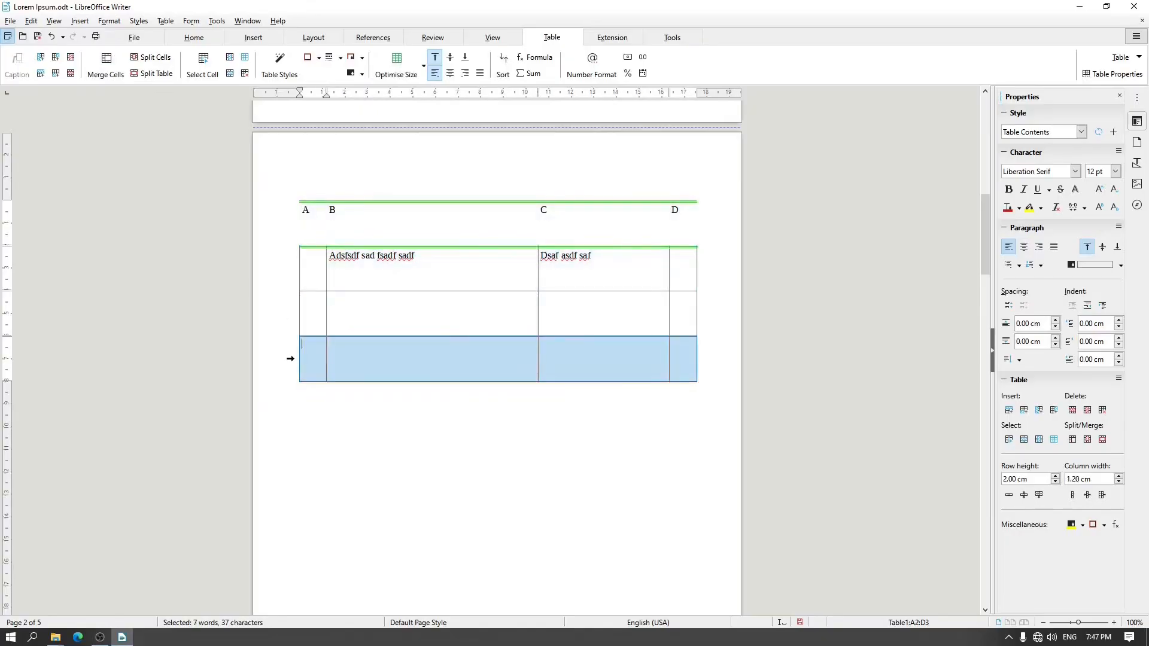
Fill the background of the table's header row with orange
click(293, 231)
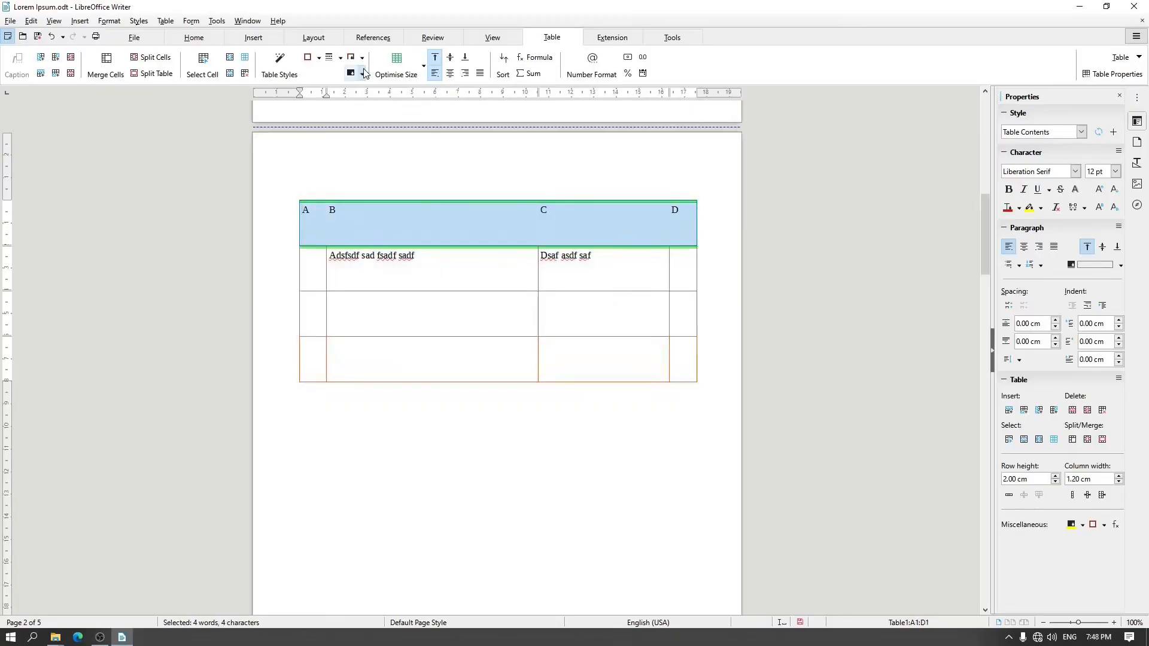
click(364, 73)
click(404, 142)
Fill the background of the table's second and third rows with gray
drag(304, 258, 304, 297)
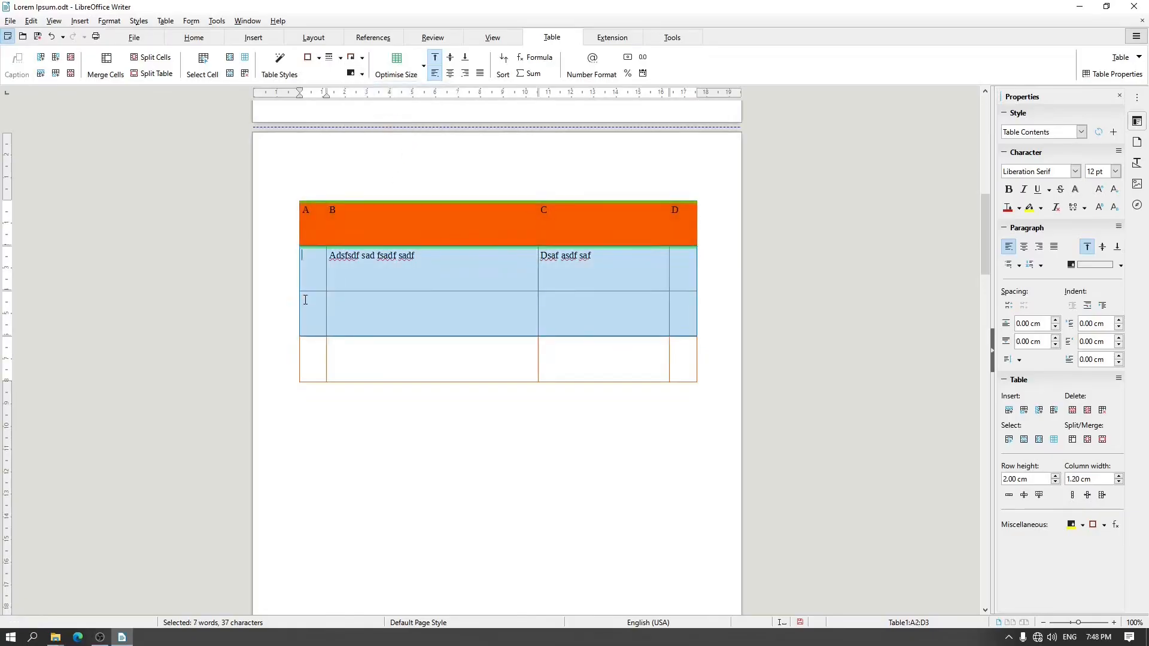
click(362, 73)
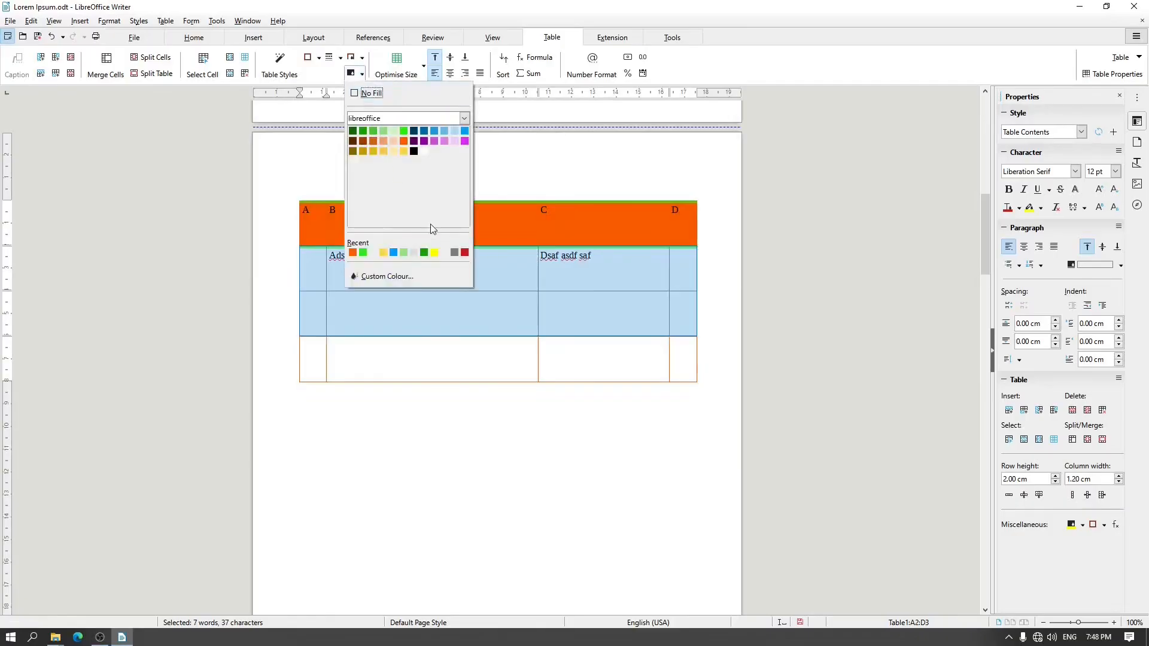
click(454, 252)
click(335, 329)
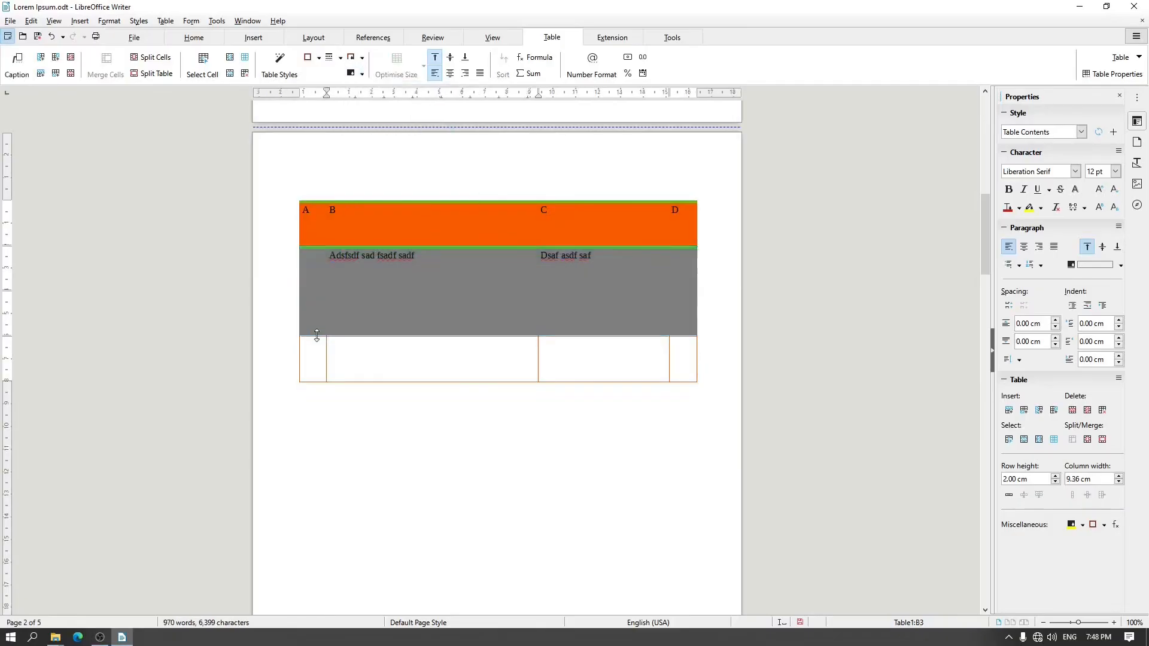
Fill the background of the table's last row with light green
click(293, 361)
click(362, 74)
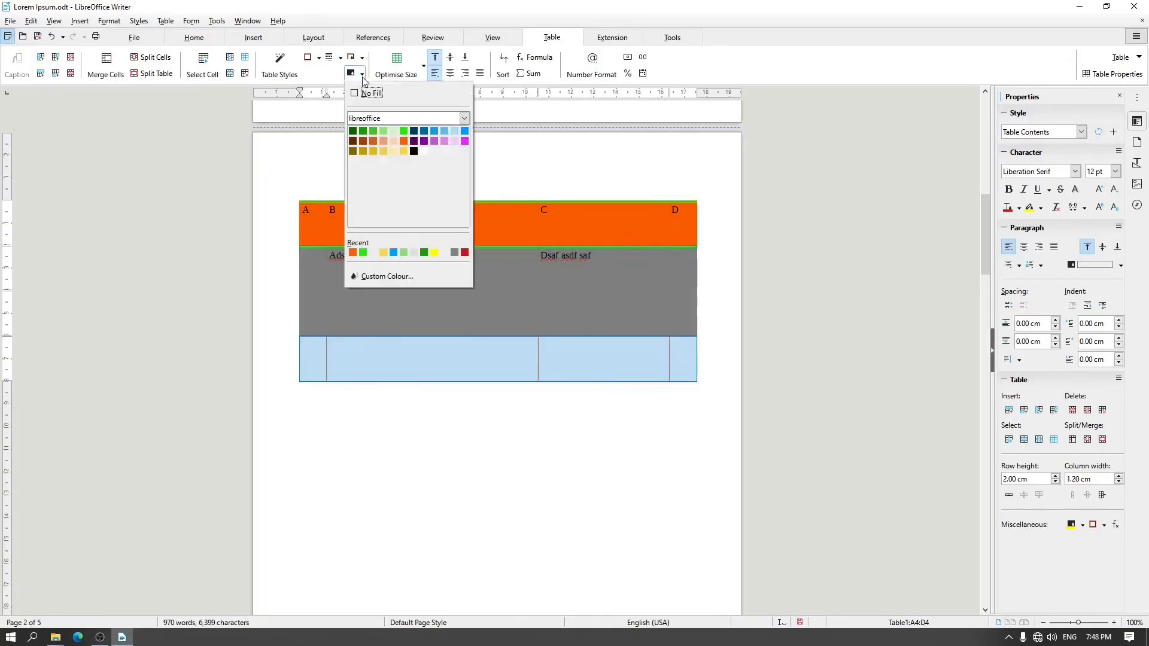
click(381, 129)
click(347, 322)
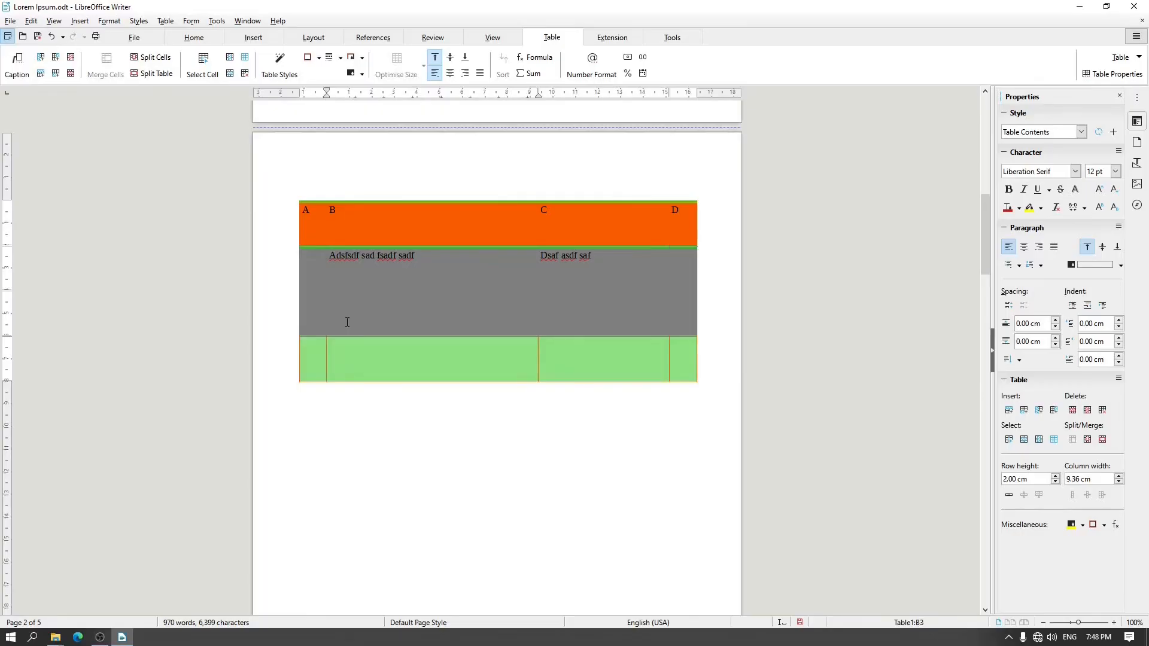
click(364, 333)
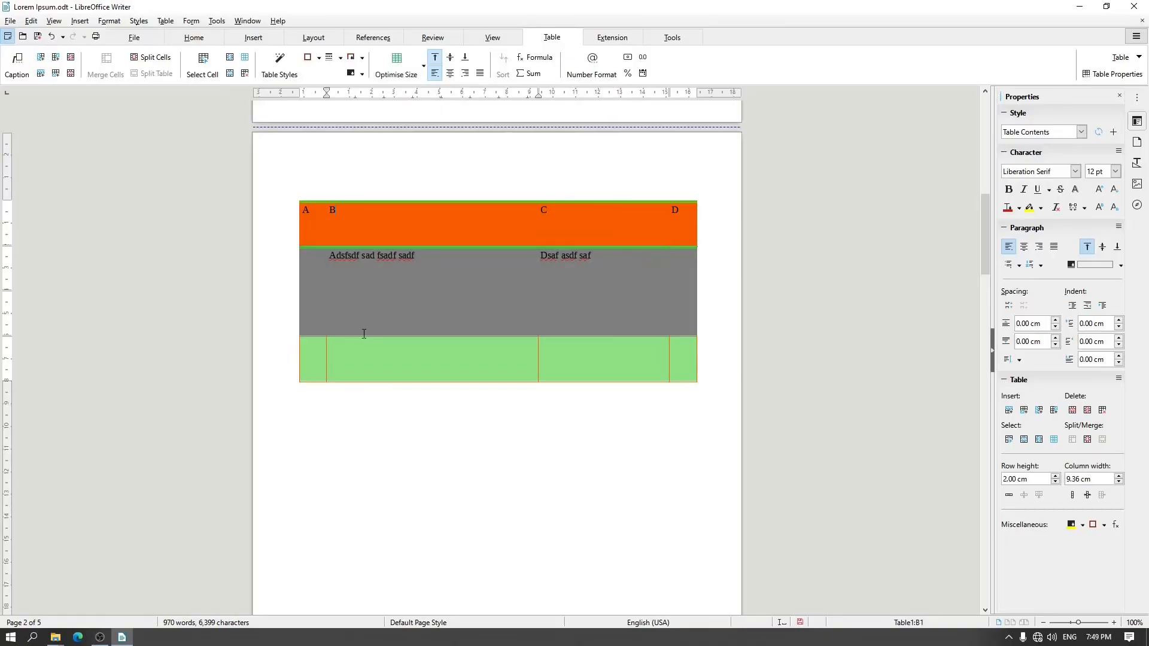